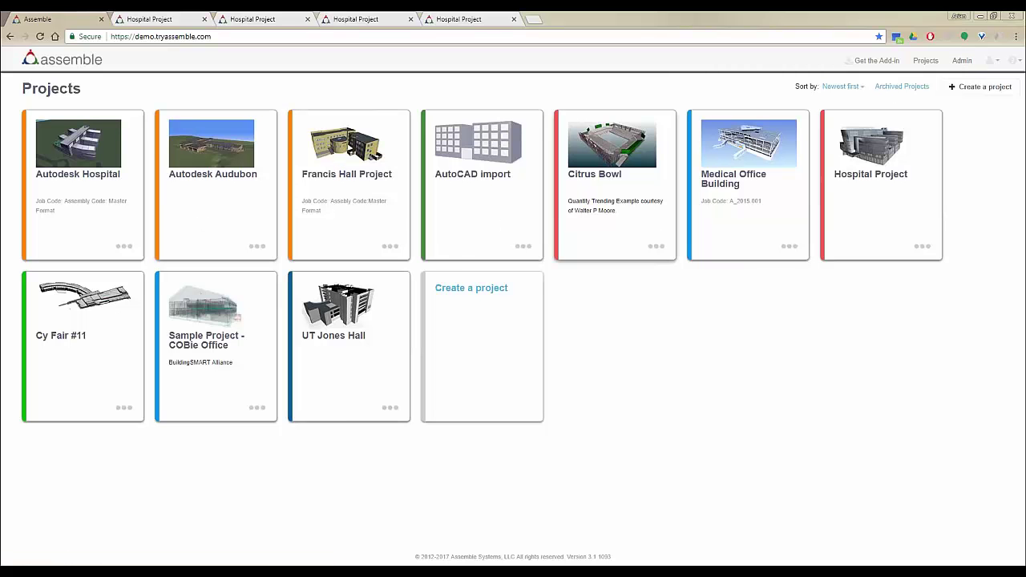
Open the Hospital Project page and browse its 21 shared views under Multiple Models and Architectural.
{"action": "left_click", "coordinate": [168, 22]}
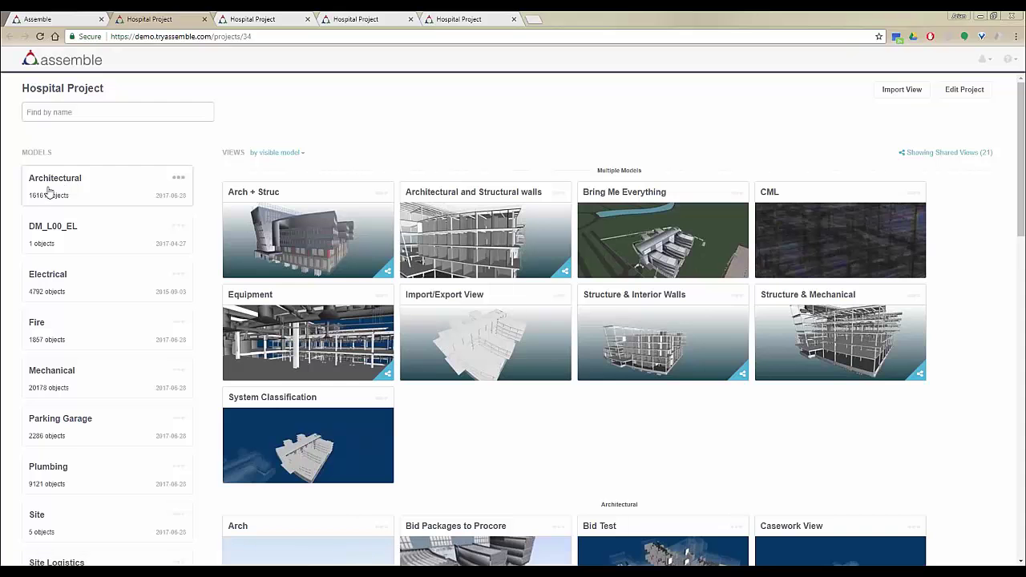
{"action": "scroll", "coordinate": [48, 194], "scroll_direction": "down", "scroll_amount": 1}
{"action": "scroll", "coordinate": [300, 134], "scroll_direction": "down", "scroll_amount": 2}
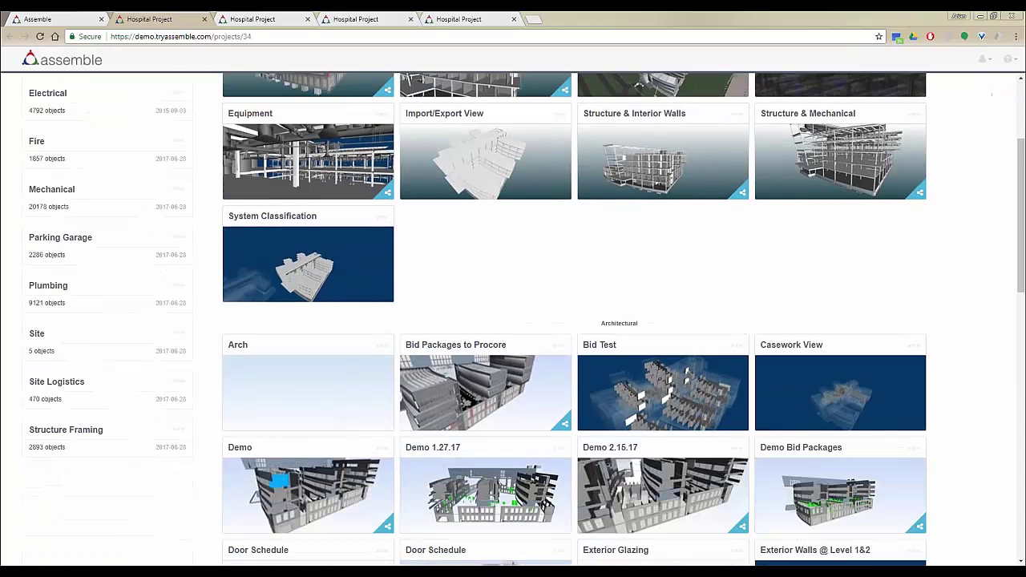
{"action": "scroll", "coordinate": [300, 133], "scroll_direction": "up", "scroll_amount": 4}
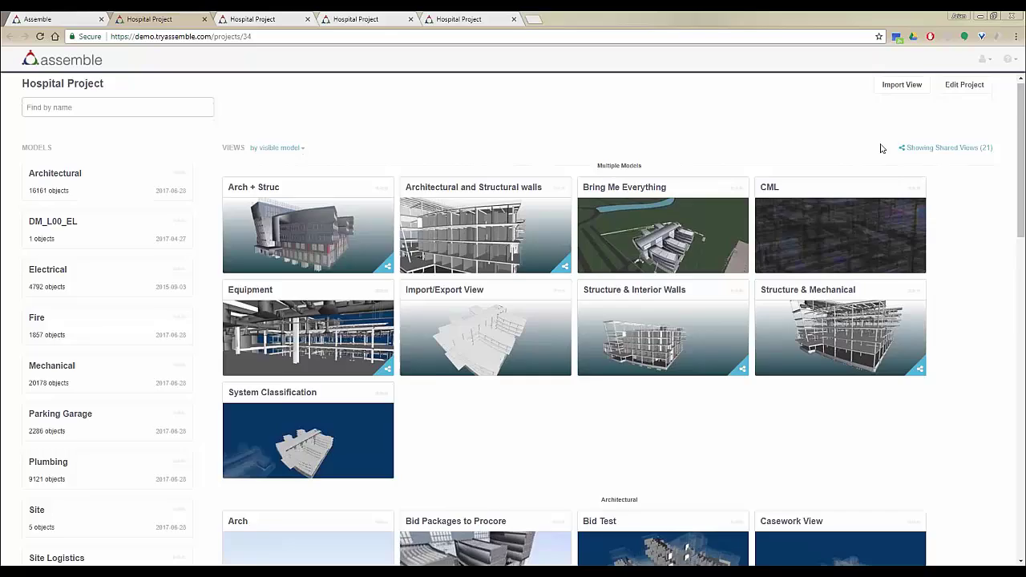
{"action": "scroll", "coordinate": [950, 192], "scroll_direction": "down", "scroll_amount": 6}
{"action": "scroll", "coordinate": [966, 204], "scroll_direction": "down", "scroll_amount": 8}
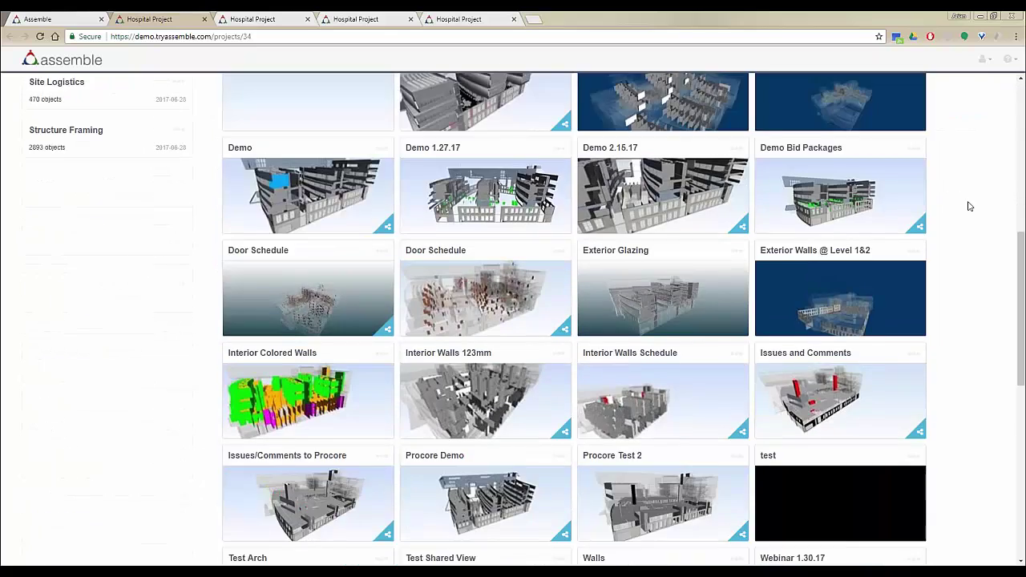
{"action": "scroll", "coordinate": [972, 217], "scroll_direction": "up", "scroll_amount": 2}
{"action": "scroll", "coordinate": [973, 216], "scroll_direction": "up", "scroll_amount": 10}
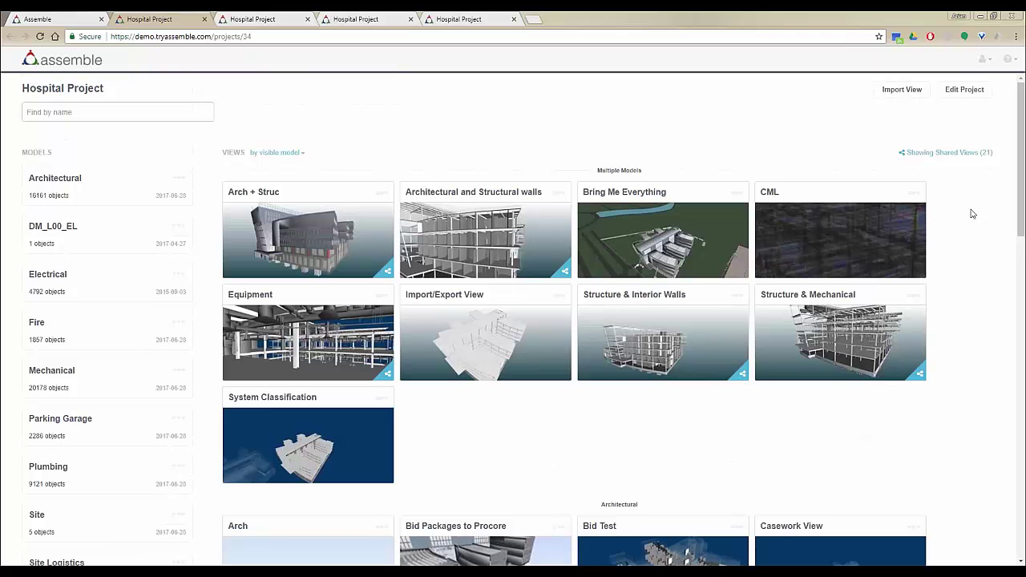
{"action": "left_click", "coordinate": [966, 94]}
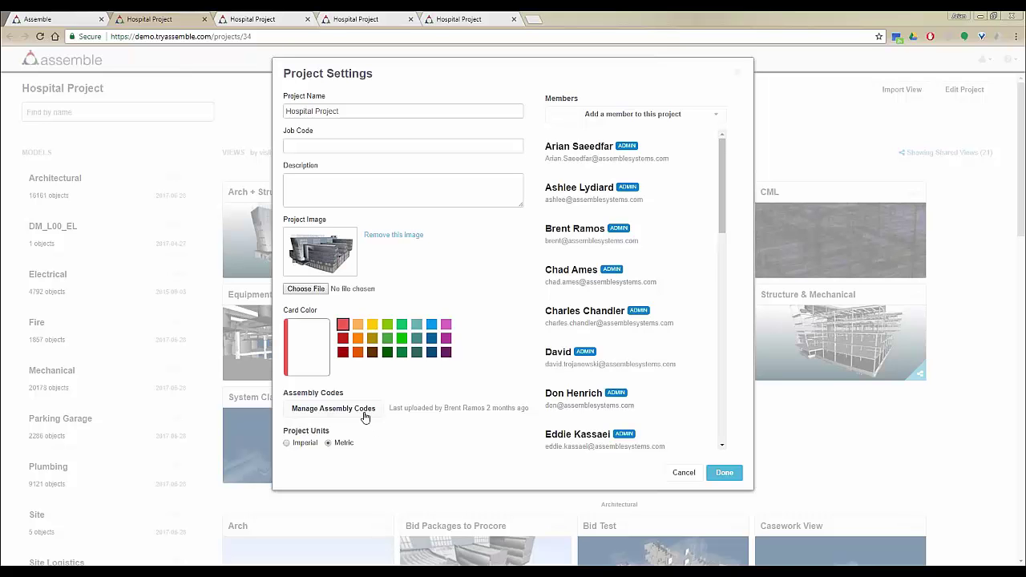
{"action": "left_click", "coordinate": [365, 415]}
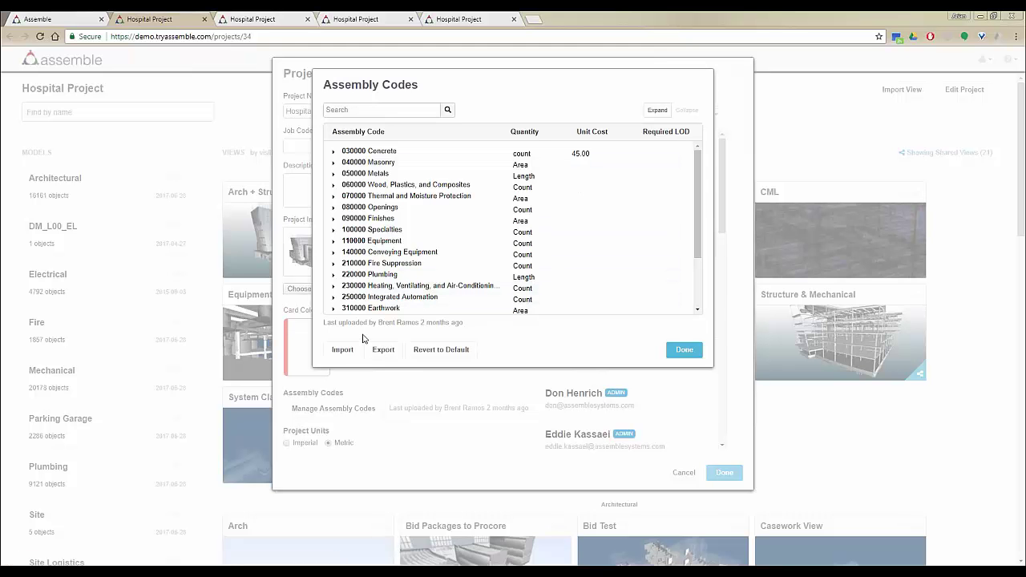
{"action": "left_click", "coordinate": [696, 354]}
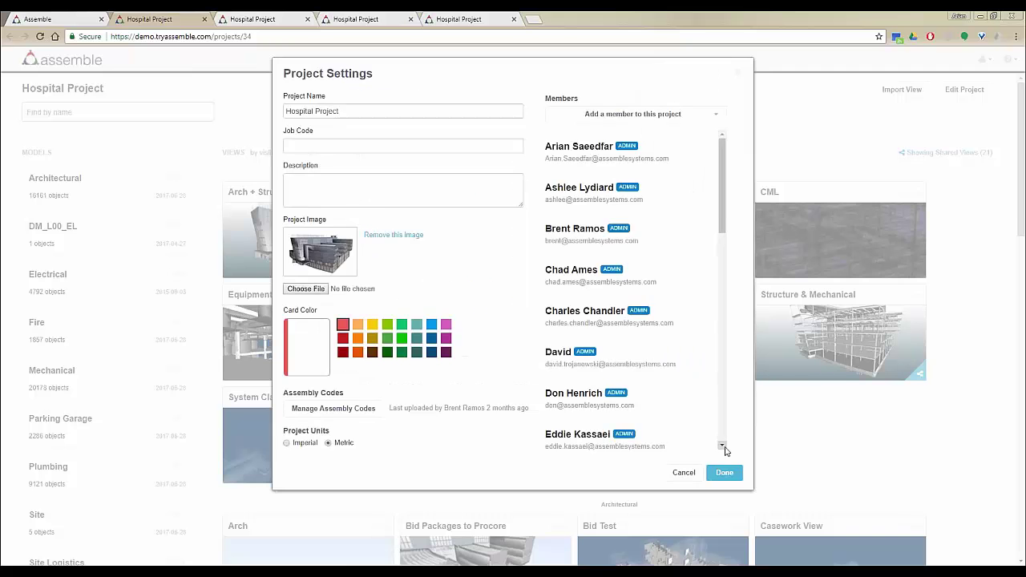
{"action": "left_click", "coordinate": [725, 472]}
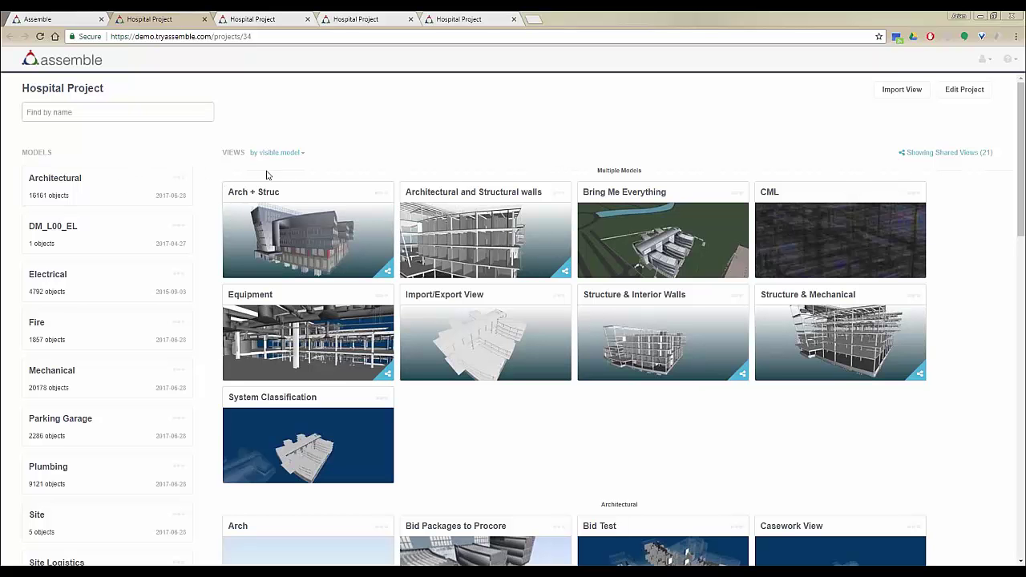
Open the Hospital Project's Architectural model view with element quantities listed by category.
{"action": "left_click", "coordinate": [255, 20]}
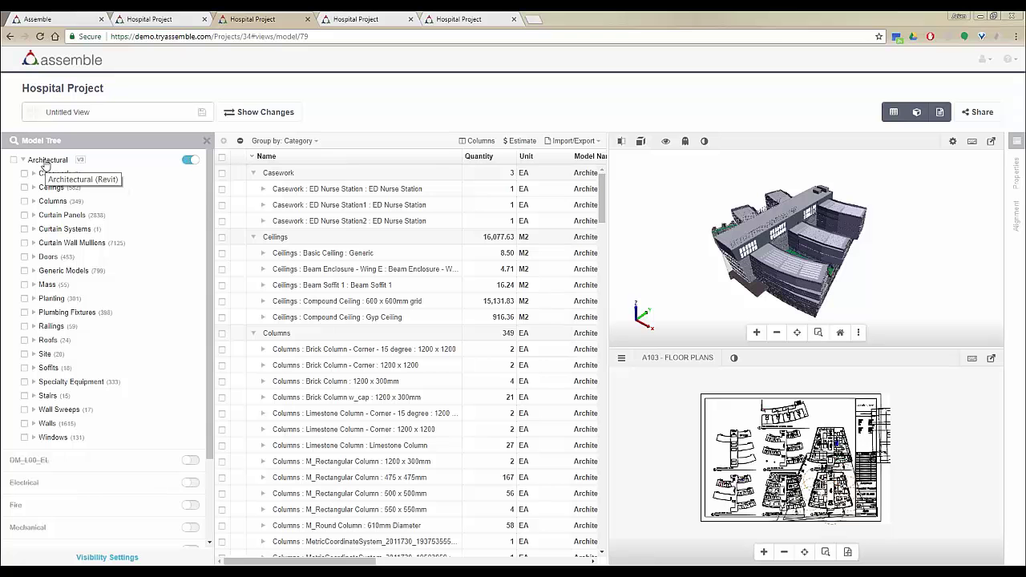
{"action": "scroll", "coordinate": [86, 274], "scroll_direction": "down", "scroll_amount": 3}
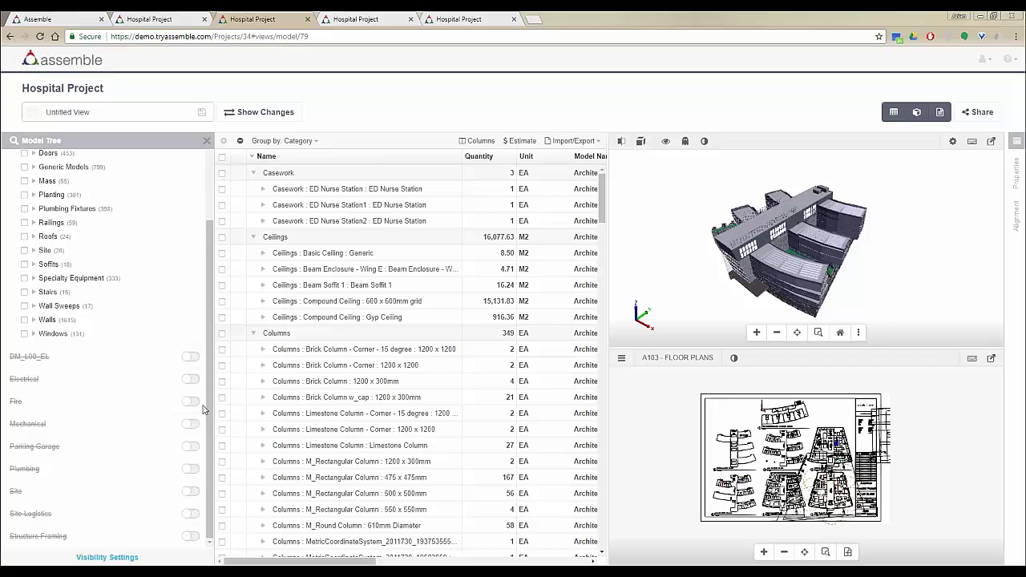
{"action": "left_click_drag", "start_coordinate": [213, 412], "coordinate": [212, 332]}
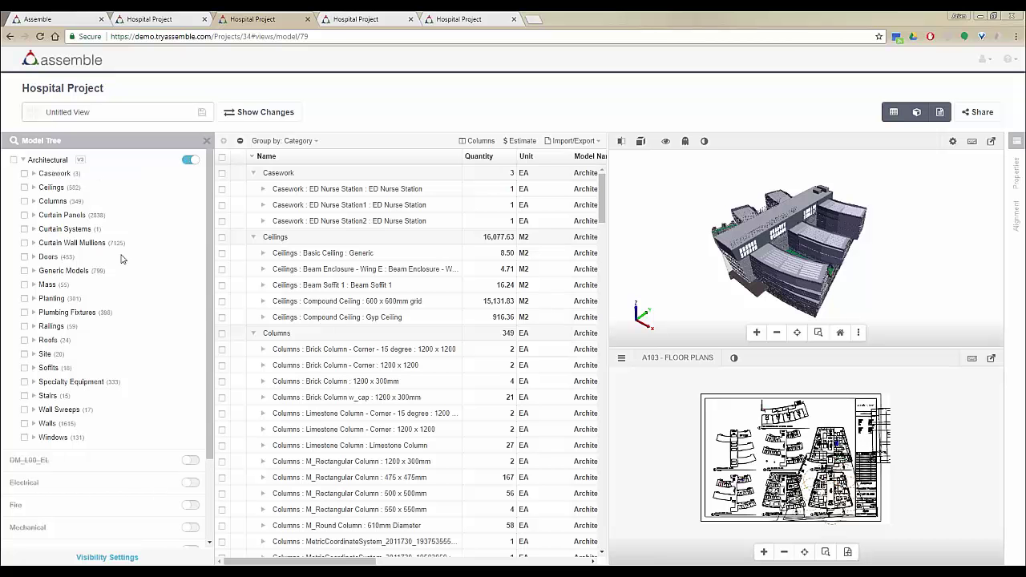
Expand Walls and Basic Wall in the Model Tree to list the Basic Wall types.
{"action": "left_click", "coordinate": [34, 424]}
{"action": "left_click", "coordinate": [44, 437]}
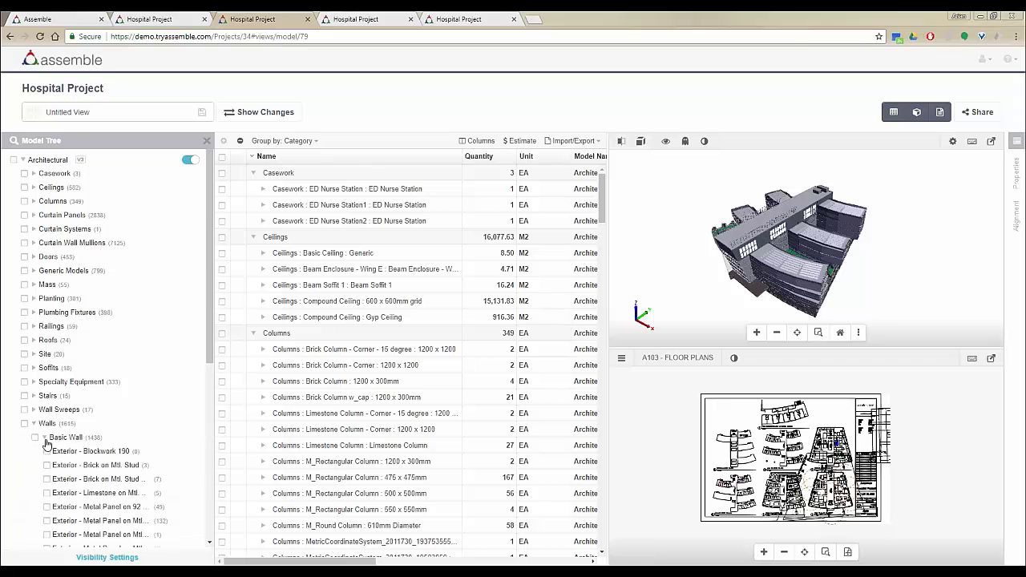
{"action": "scroll", "coordinate": [76, 465], "scroll_direction": "down", "scroll_amount": 1}
{"action": "scroll", "coordinate": [137, 457], "scroll_direction": "down", "scroll_amount": 3}
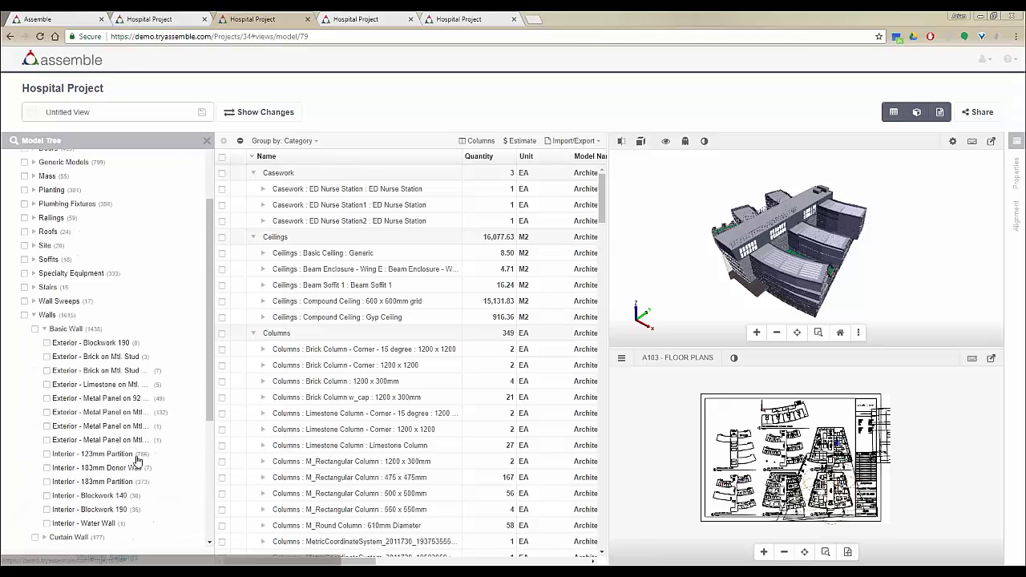
{"action": "scroll", "coordinate": [133, 458], "scroll_direction": "up", "scroll_amount": 2}
{"action": "left_click", "coordinate": [34, 371]}
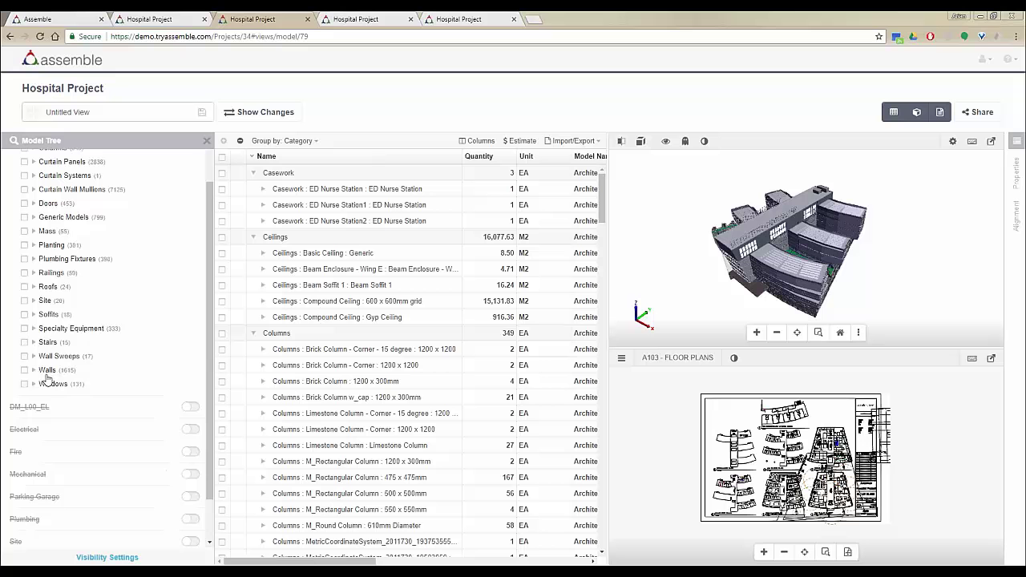
{"action": "scroll", "coordinate": [95, 312], "scroll_direction": "up", "scroll_amount": 2}
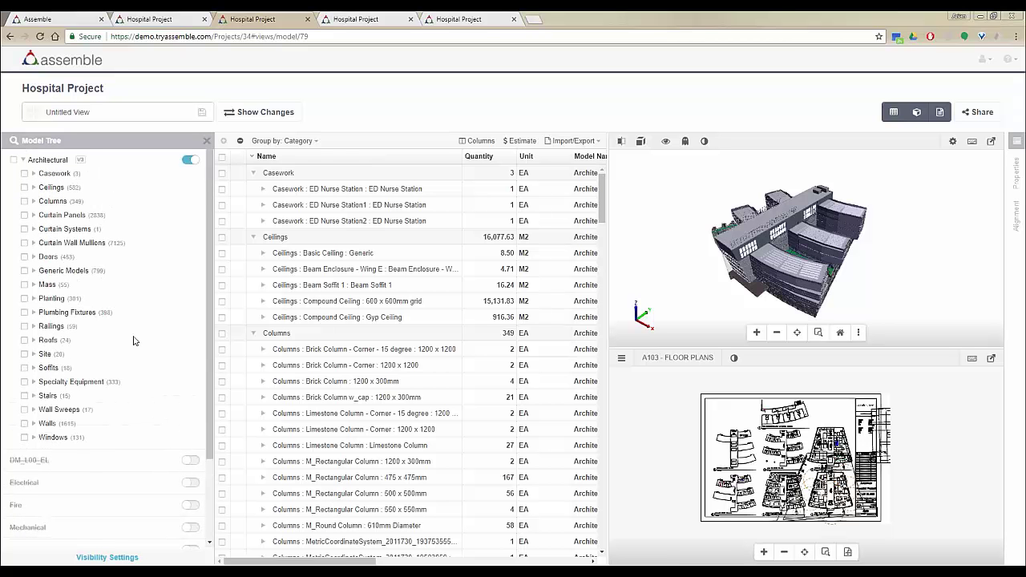
{"action": "left_click", "coordinate": [32, 423]}
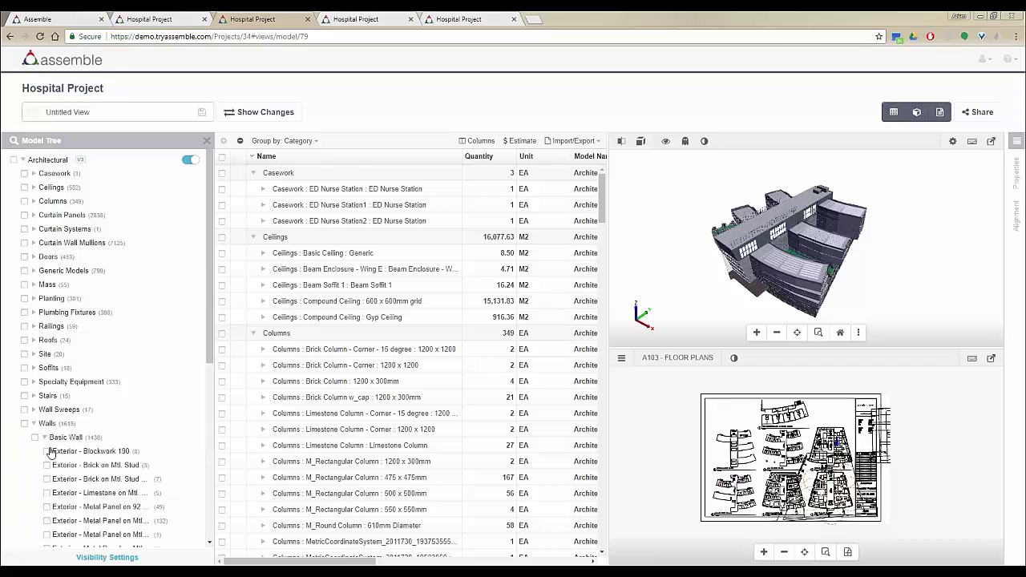
{"action": "scroll", "coordinate": [72, 401], "scroll_direction": "down", "scroll_amount": 2}
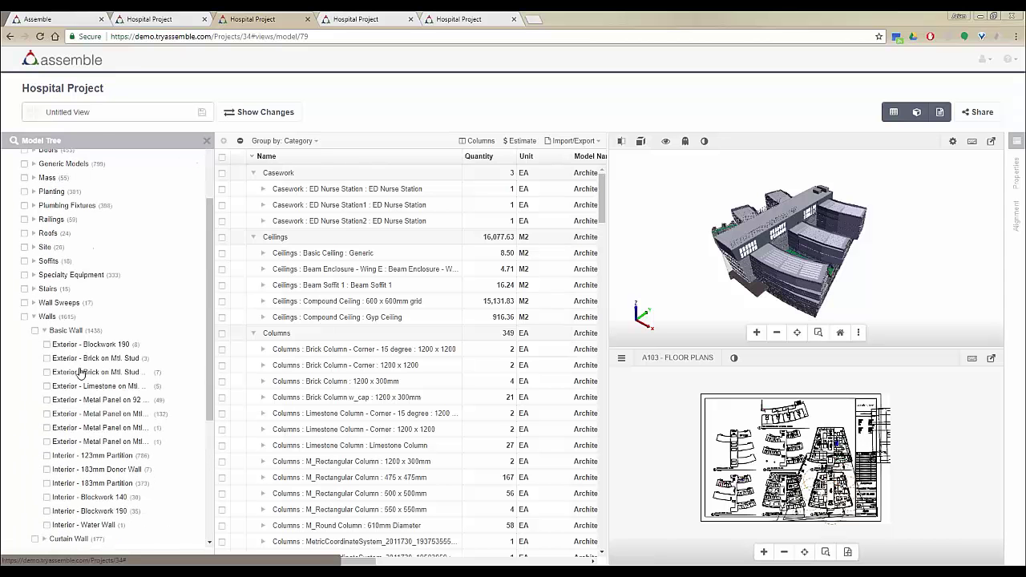
{"action": "left_click", "coordinate": [35, 331]}
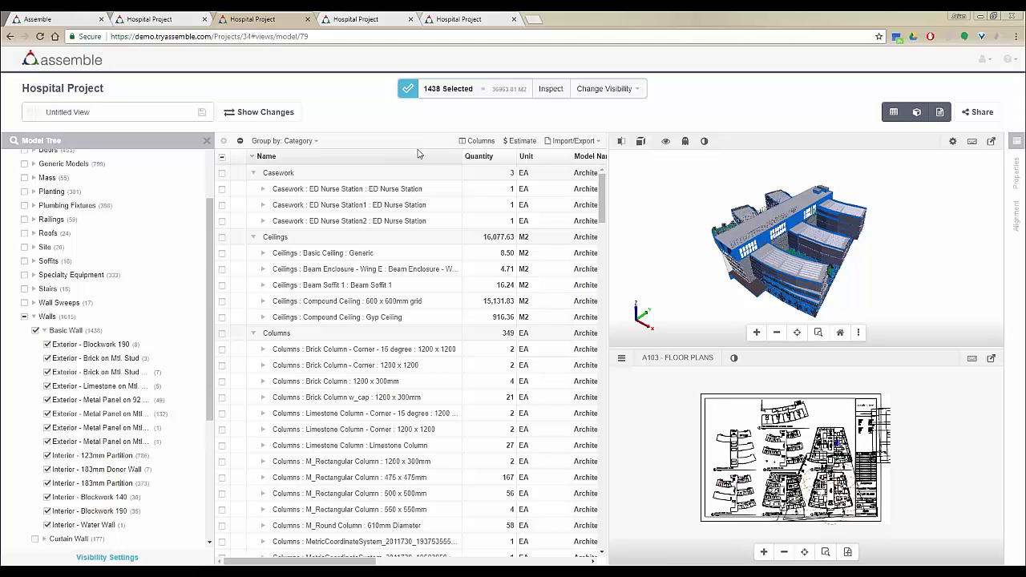
{"action": "left_click", "coordinate": [617, 92]}
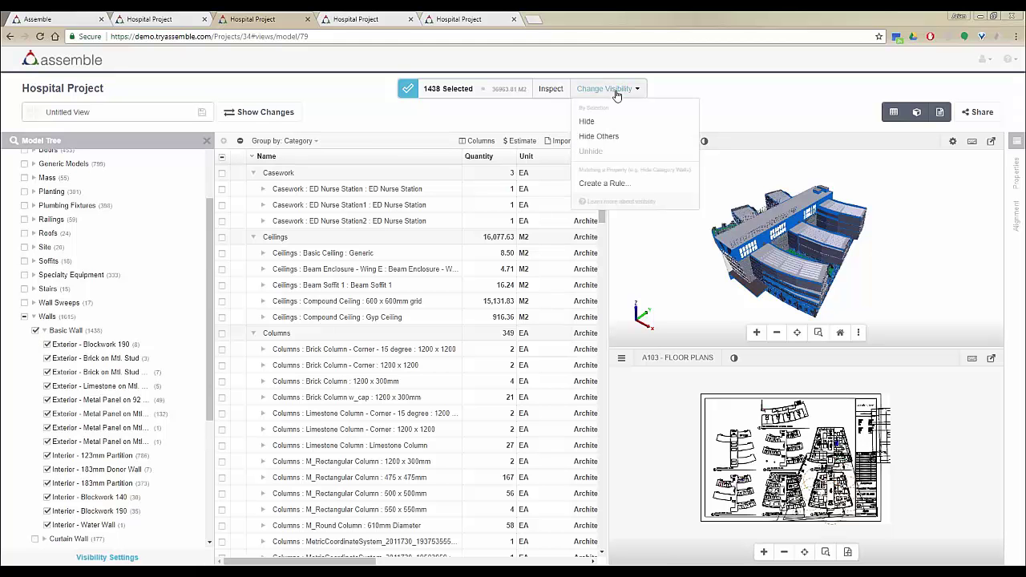
{"action": "left_click", "coordinate": [617, 141]}
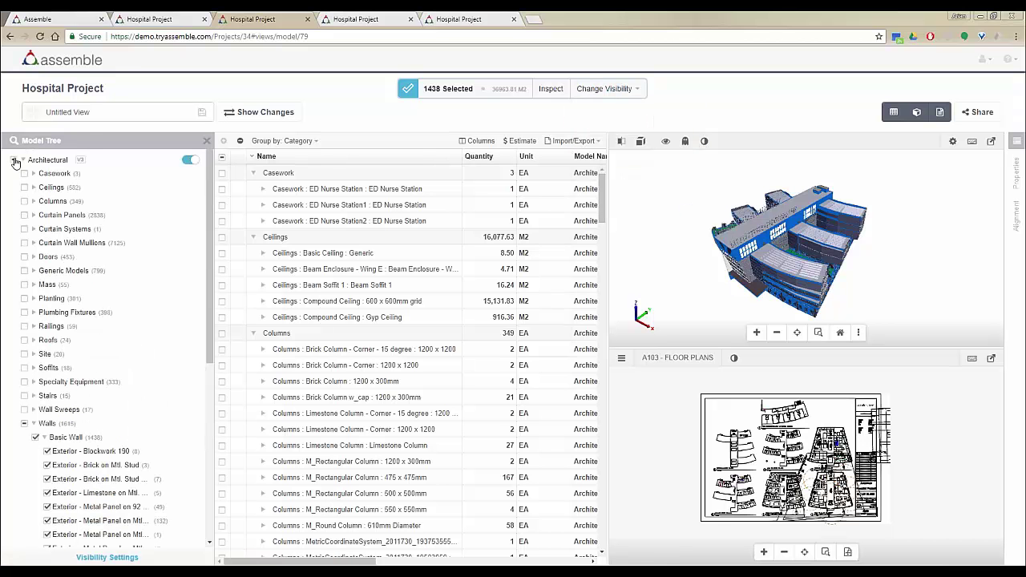
{"action": "left_click", "coordinate": [14, 160]}
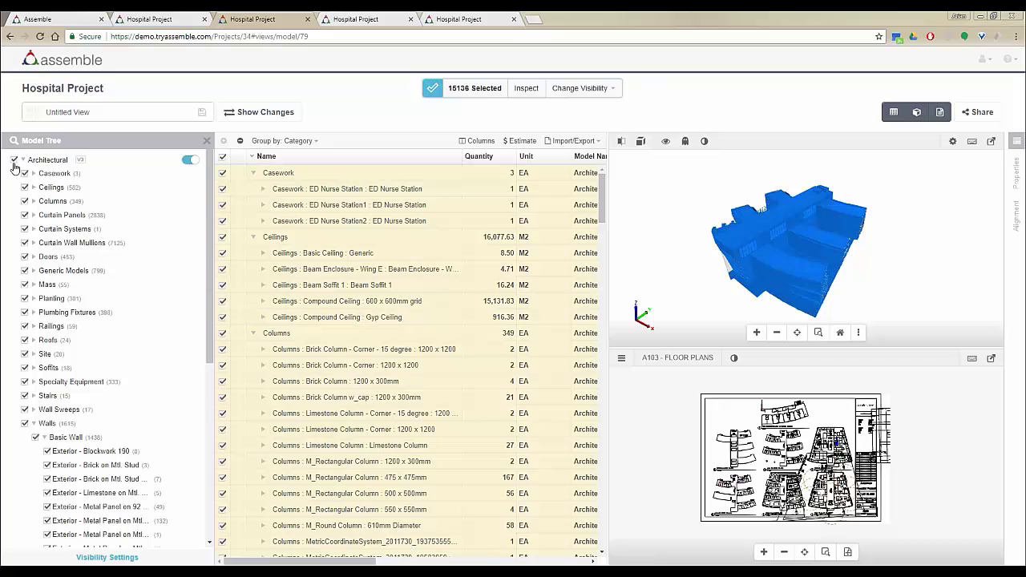
{"action": "left_click", "coordinate": [14, 162]}
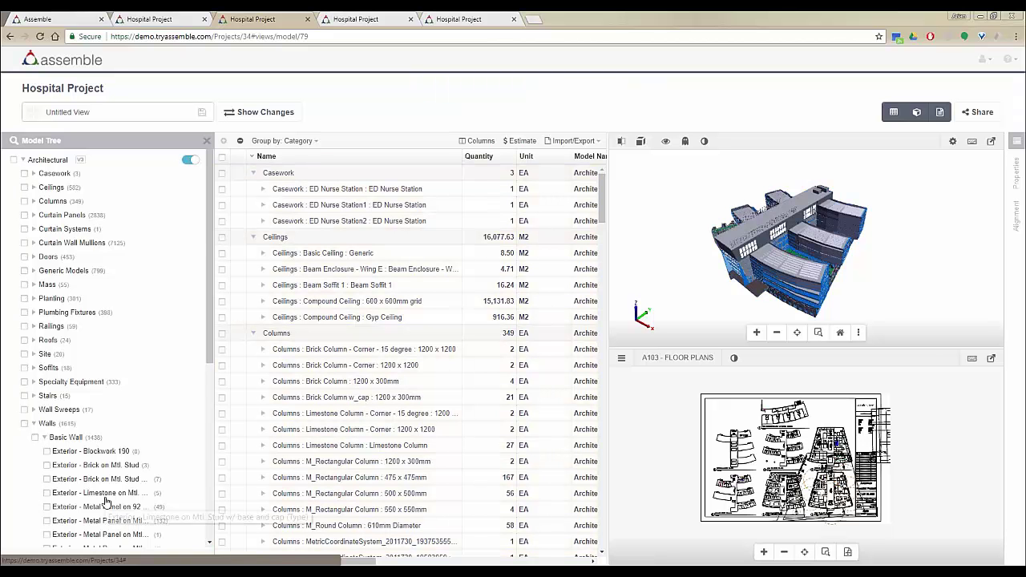
{"action": "scroll", "coordinate": [110, 430], "scroll_direction": "down", "scroll_amount": 5}
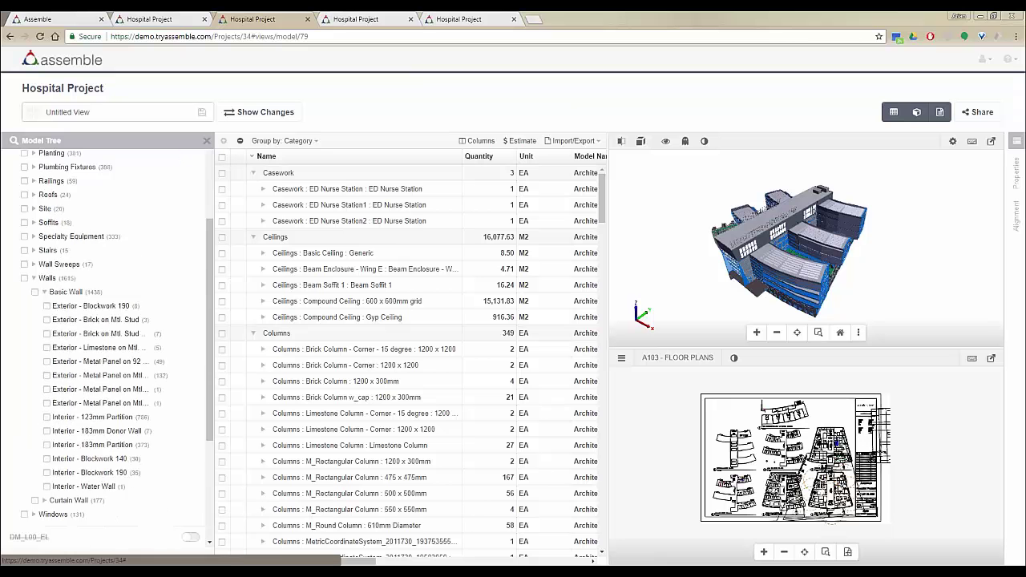
{"action": "scroll", "coordinate": [176, 221], "scroll_direction": "up", "scroll_amount": 5}
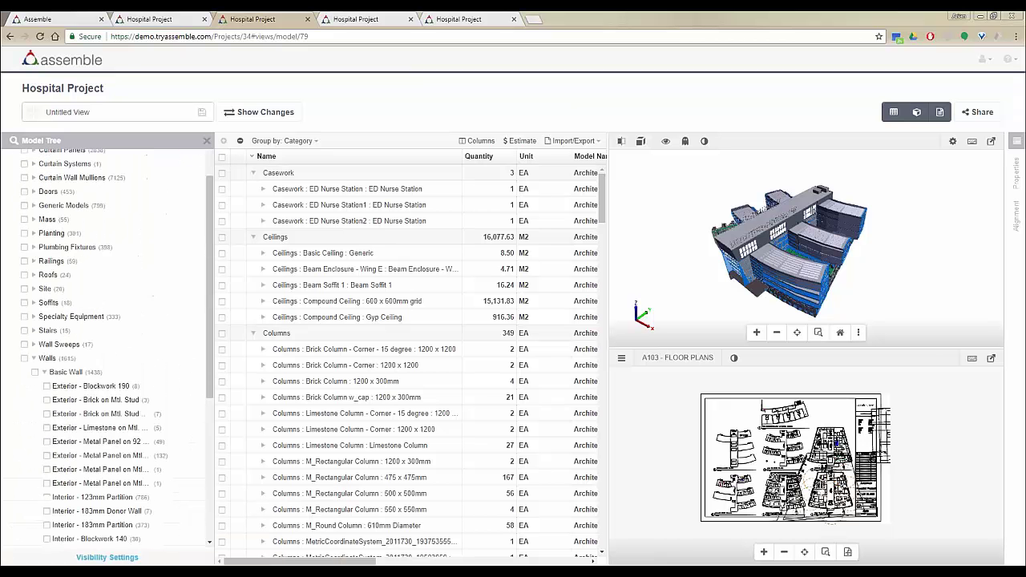
Hide the model tree and select the 432.81 M2 exterior metal-panel wall 813378 near the roof.
{"action": "left_click", "coordinate": [206, 142]}
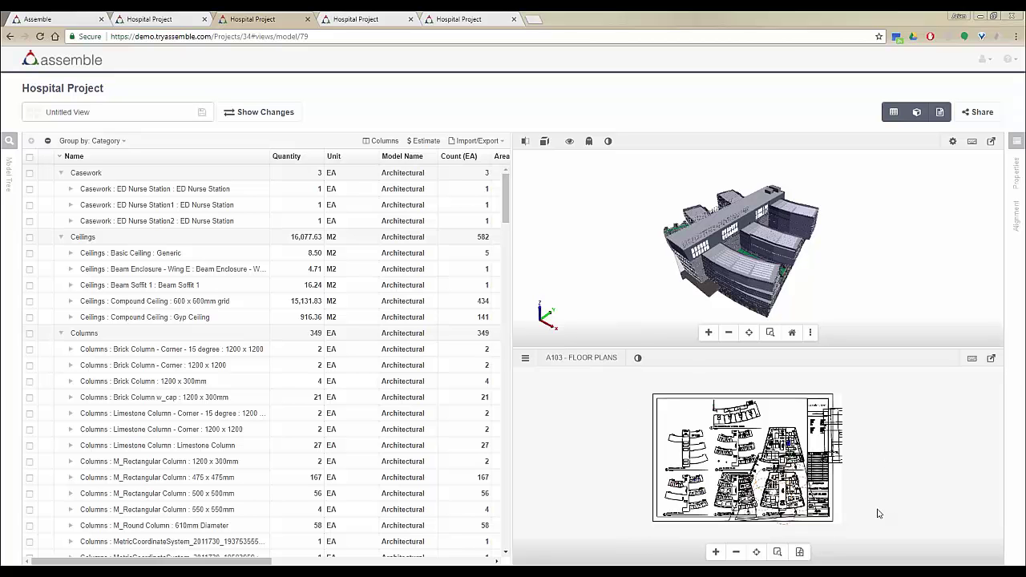
{"action": "left_click_drag", "start_coordinate": [834, 296], "coordinate": [722, 240]}
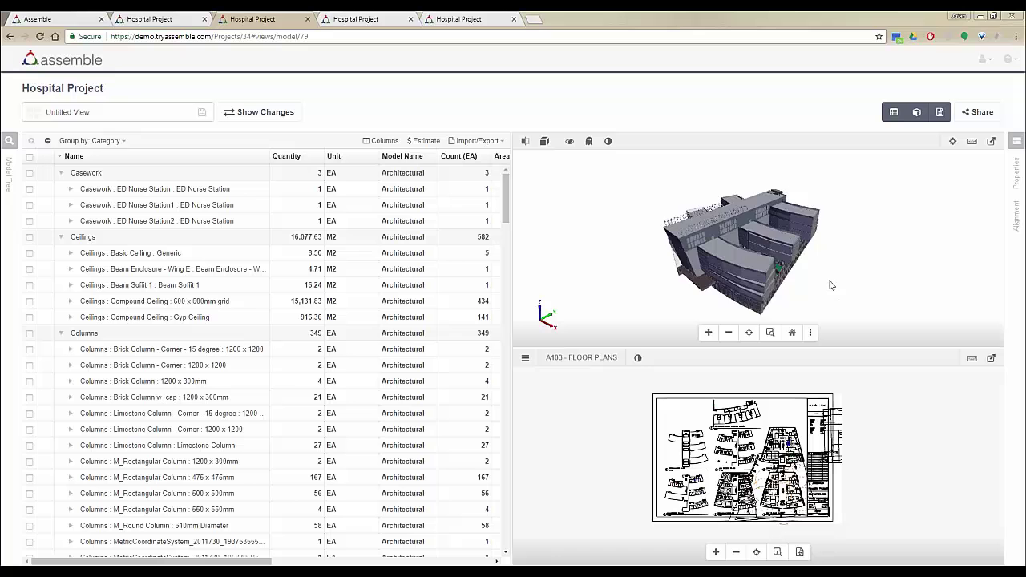
{"action": "scroll", "coordinate": [712, 232], "scroll_direction": "up", "scroll_amount": 5}
{"action": "scroll", "coordinate": [710, 230], "scroll_direction": "up", "scroll_amount": 2}
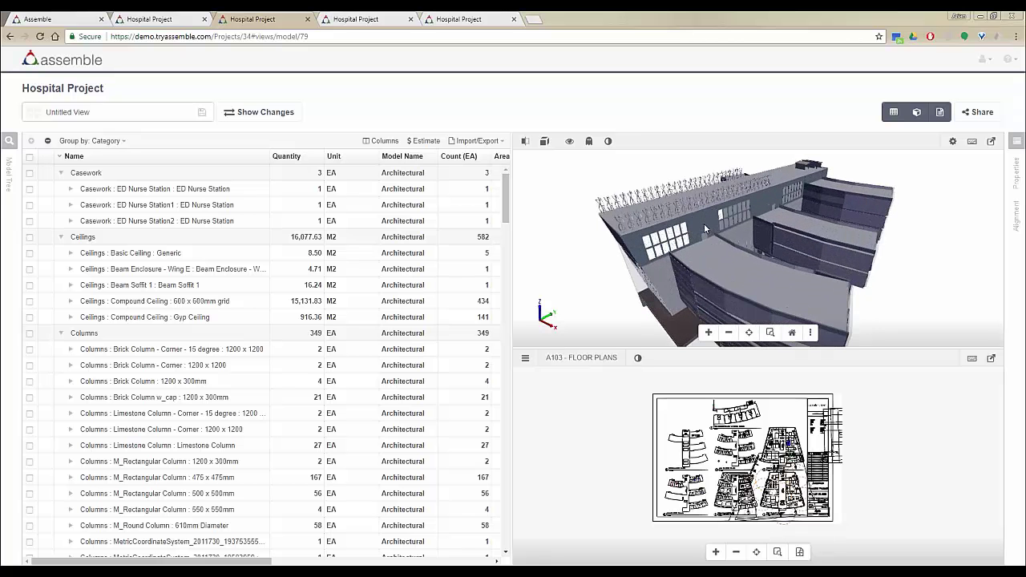
{"action": "mouse_move", "coordinate": [703, 224]}
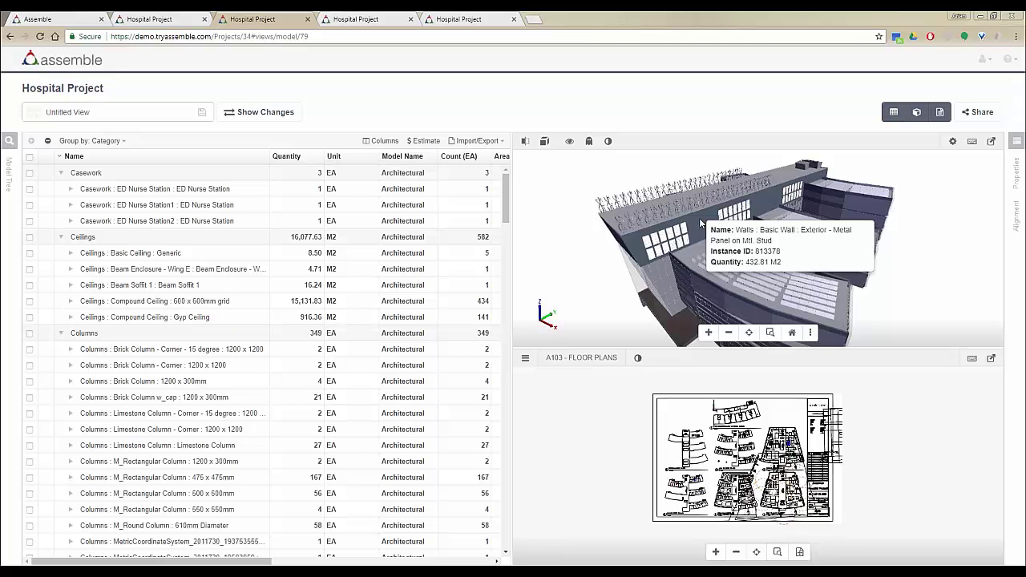
{"action": "left_click", "coordinate": [700, 224]}
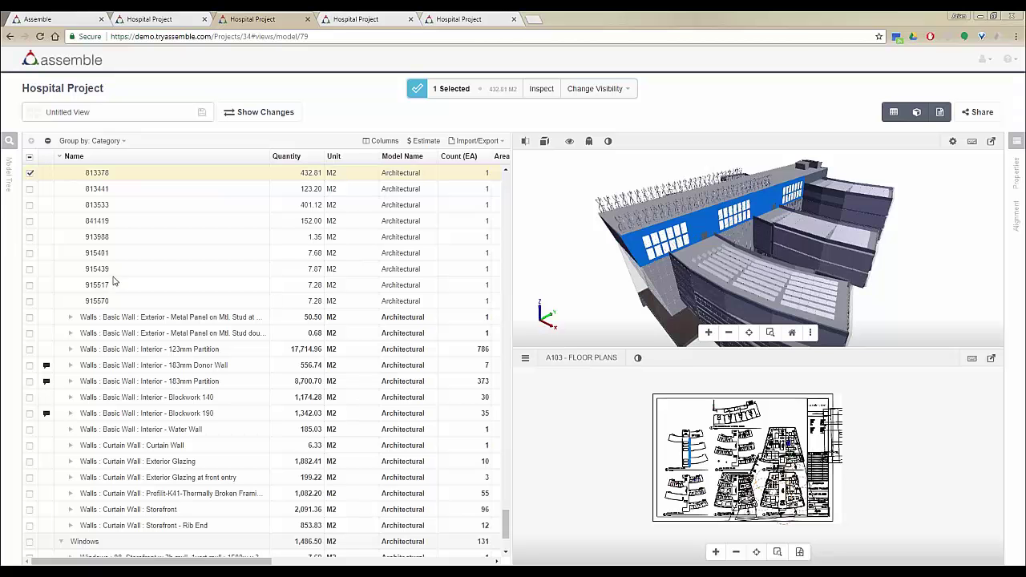
{"action": "scroll", "coordinate": [113, 280], "scroll_direction": "up", "scroll_amount": 3}
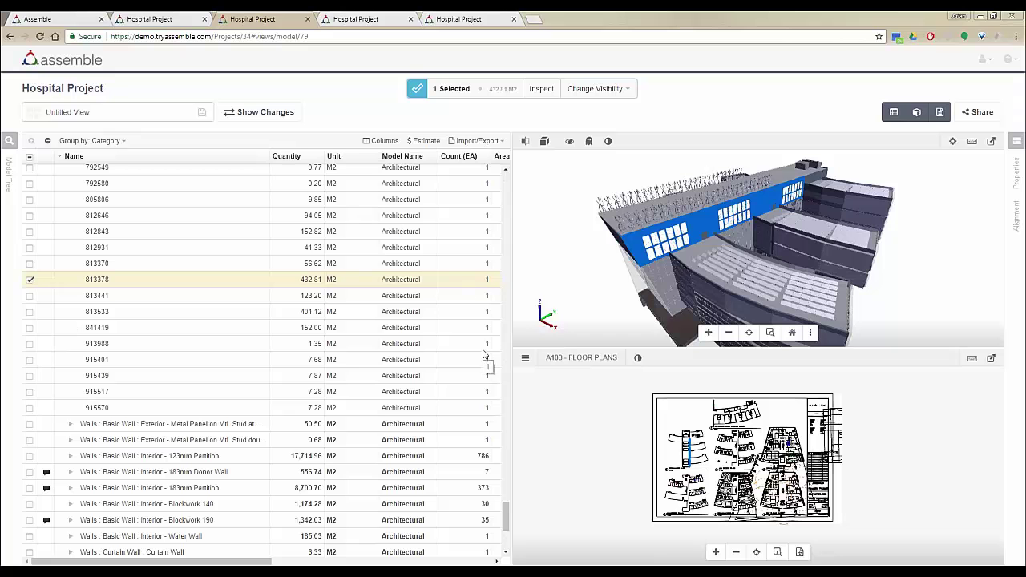
Open wall 813378's Properties panel and scroll through its Type properties.
{"action": "left_click", "coordinate": [1018, 183]}
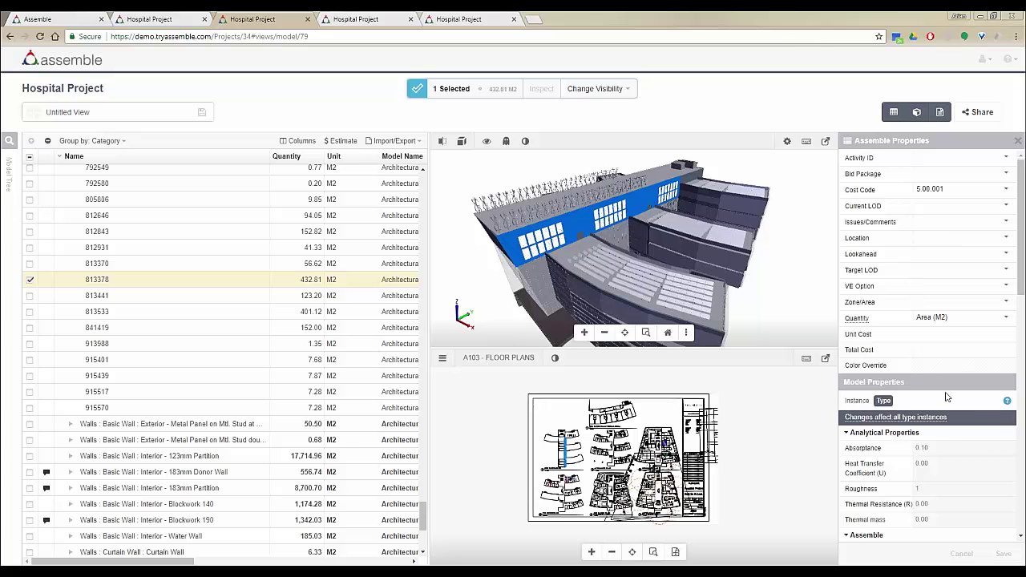
{"action": "scroll", "coordinate": [946, 397], "scroll_direction": "down", "scroll_amount": 2}
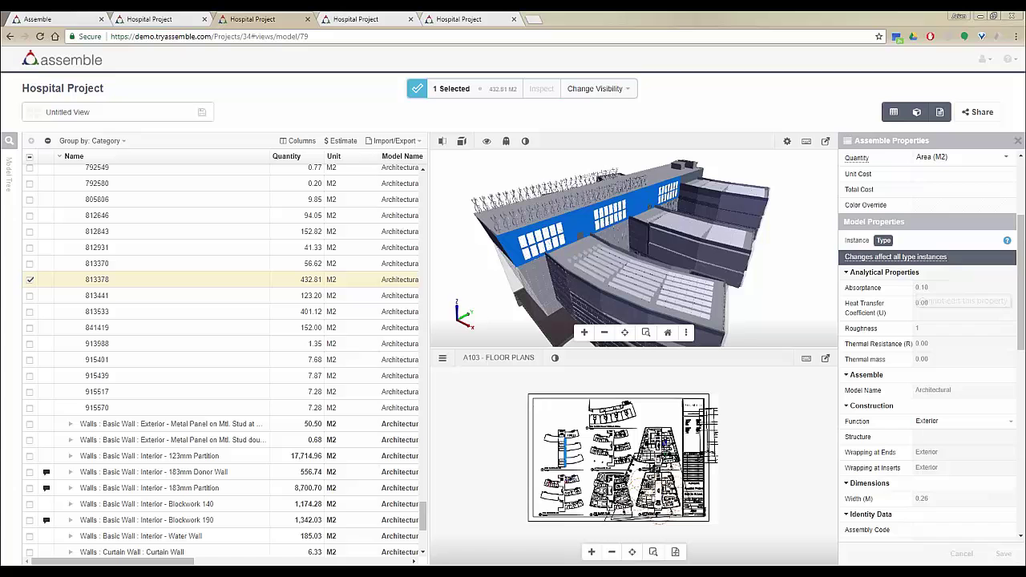
{"action": "left_click", "coordinate": [857, 240]}
{"action": "left_click", "coordinate": [884, 240]}
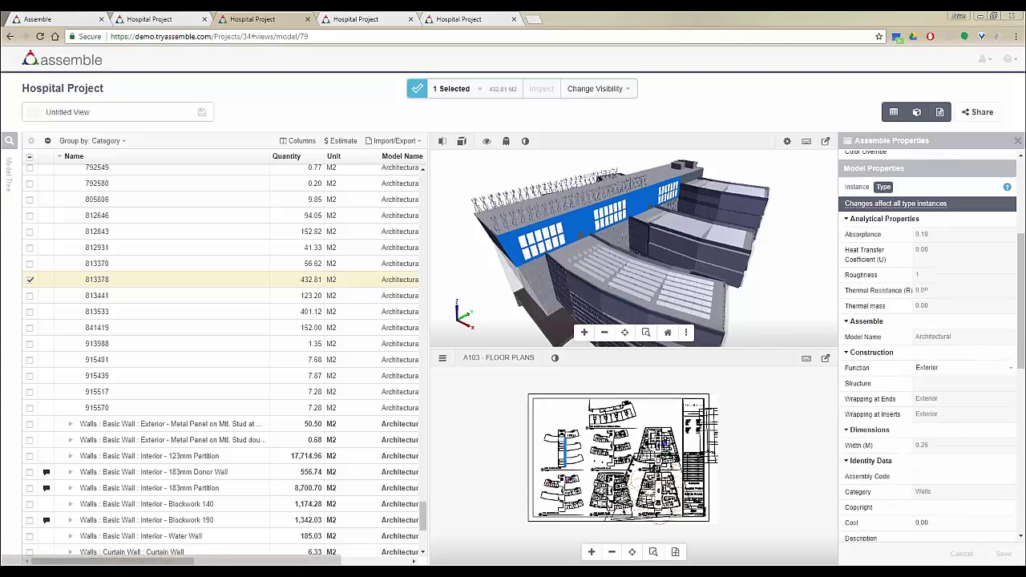
{"action": "scroll", "coordinate": [930, 369], "scroll_direction": "down", "scroll_amount": 4}
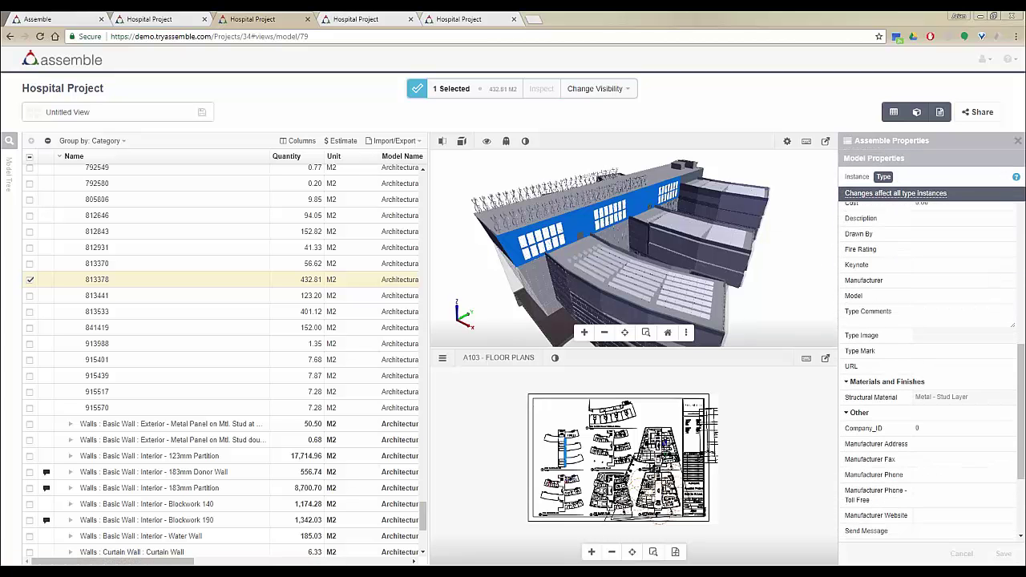
{"action": "scroll", "coordinate": [940, 347], "scroll_direction": "up", "scroll_amount": 7}
{"action": "scroll", "coordinate": [940, 347], "scroll_direction": "down", "scroll_amount": 3}
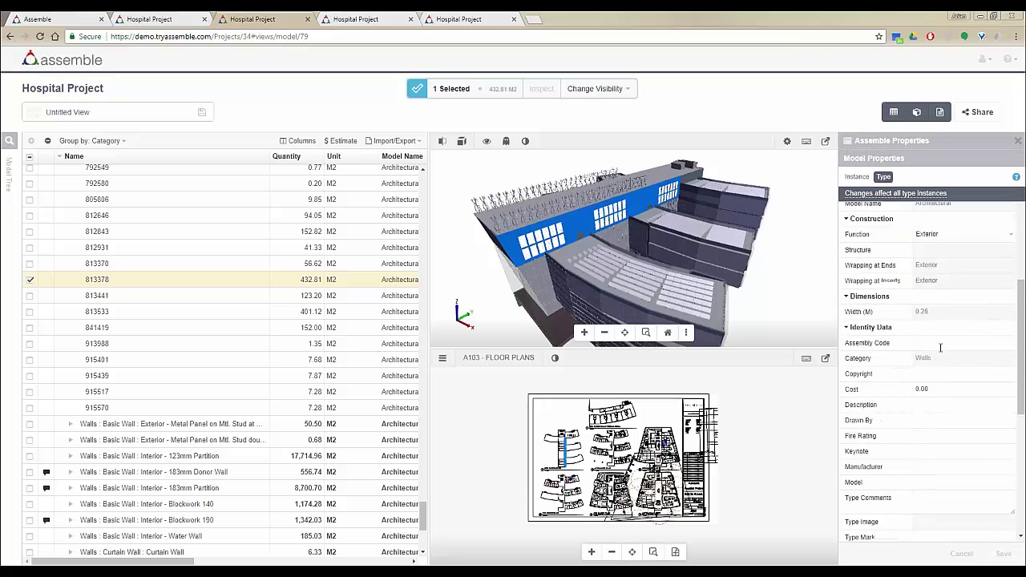
{"action": "scroll", "coordinate": [941, 348], "scroll_direction": "down", "scroll_amount": 2}
{"action": "scroll", "coordinate": [930, 397], "scroll_direction": "up", "scroll_amount": 2}
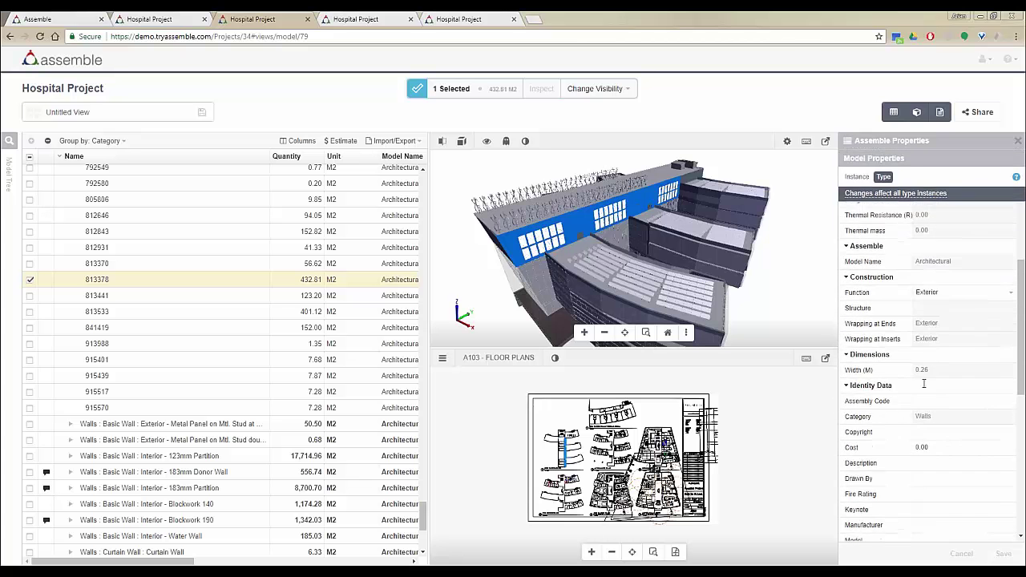
{"action": "scroll", "coordinate": [922, 377], "scroll_direction": "up", "scroll_amount": 2}
Switch to the Instance tab and review the wall's instance properties.
{"action": "left_click", "coordinate": [857, 187]}
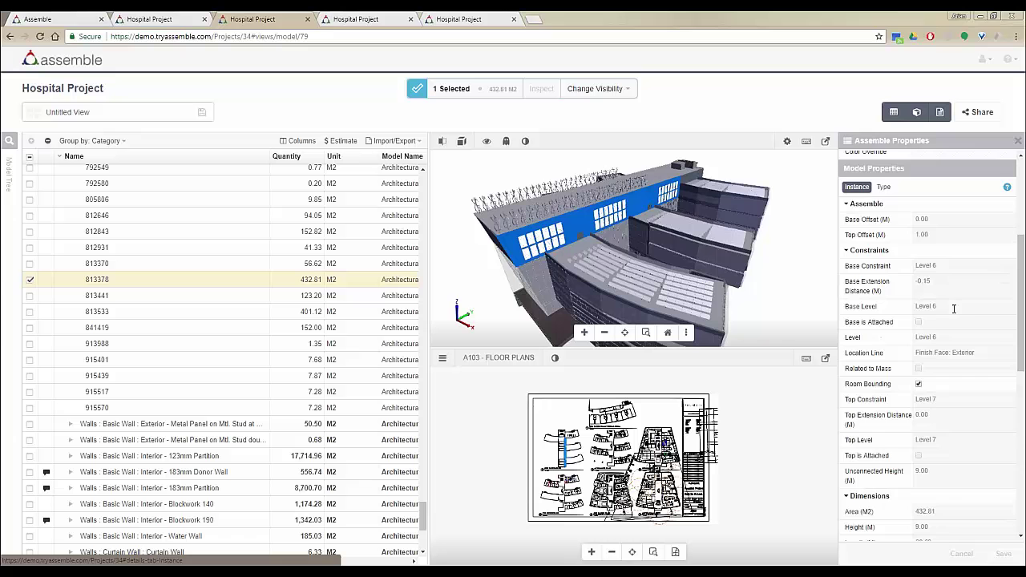
{"action": "scroll", "coordinate": [954, 313], "scroll_direction": "up", "scroll_amount": 1}
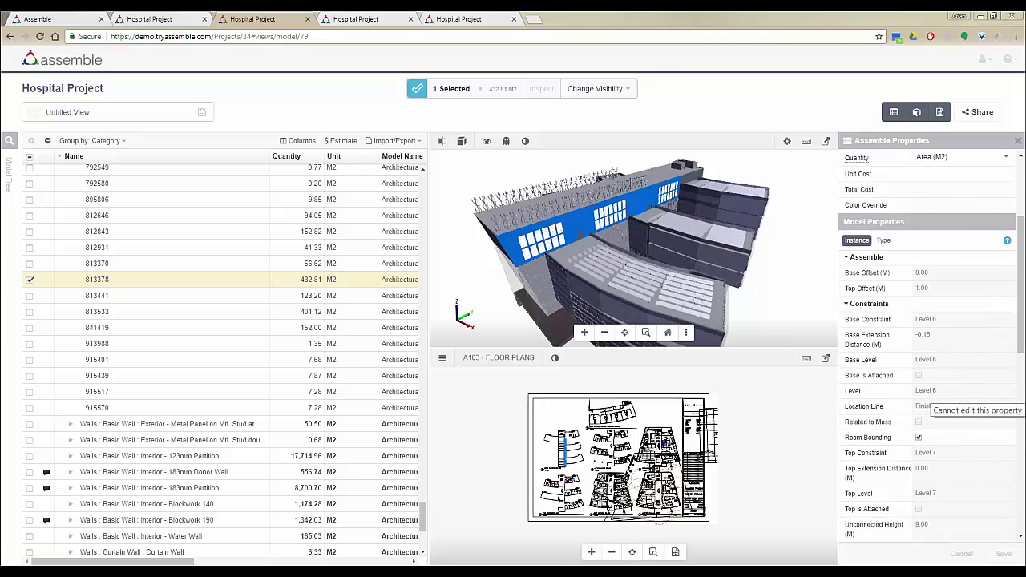
{"action": "scroll", "coordinate": [954, 405], "scroll_direction": "up", "scroll_amount": 3}
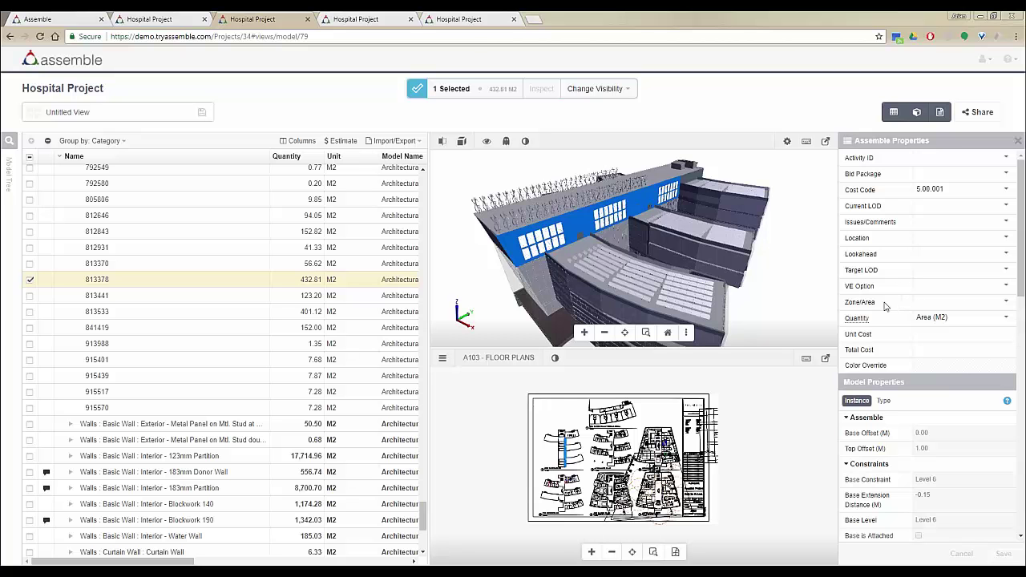
{"action": "scroll", "coordinate": [920, 212], "scroll_direction": "down", "scroll_amount": 5}
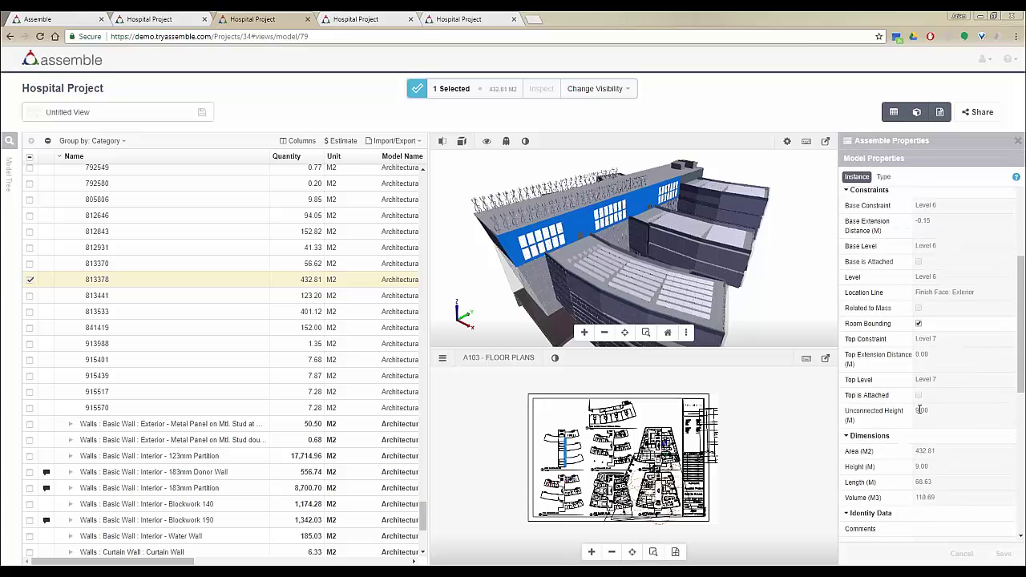
{"action": "scroll", "coordinate": [921, 409], "scroll_direction": "down", "scroll_amount": 6}
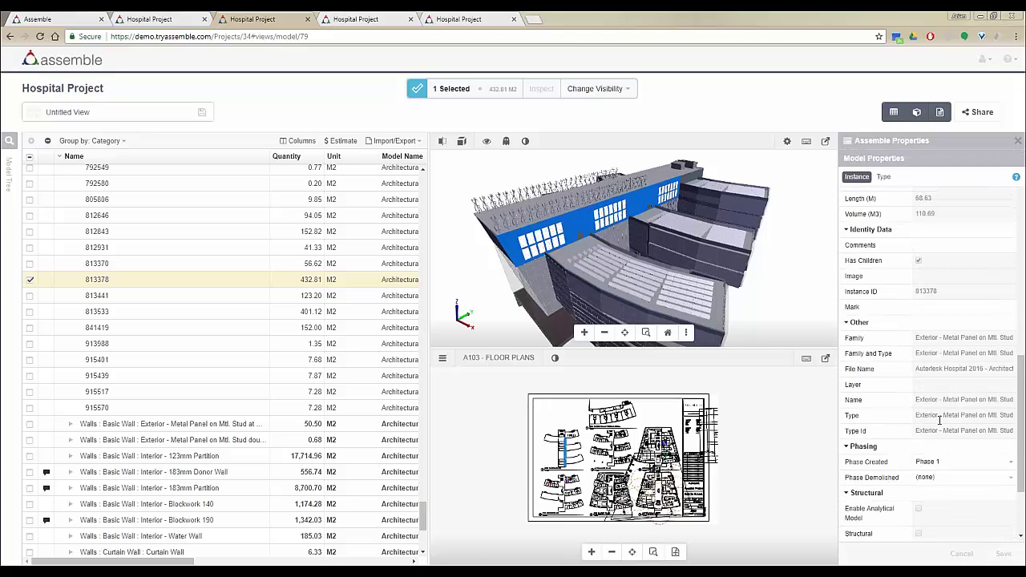
{"action": "scroll", "coordinate": [940, 420], "scroll_direction": "down", "scroll_amount": 2}
{"action": "scroll", "coordinate": [939, 420], "scroll_direction": "up", "scroll_amount": 8}
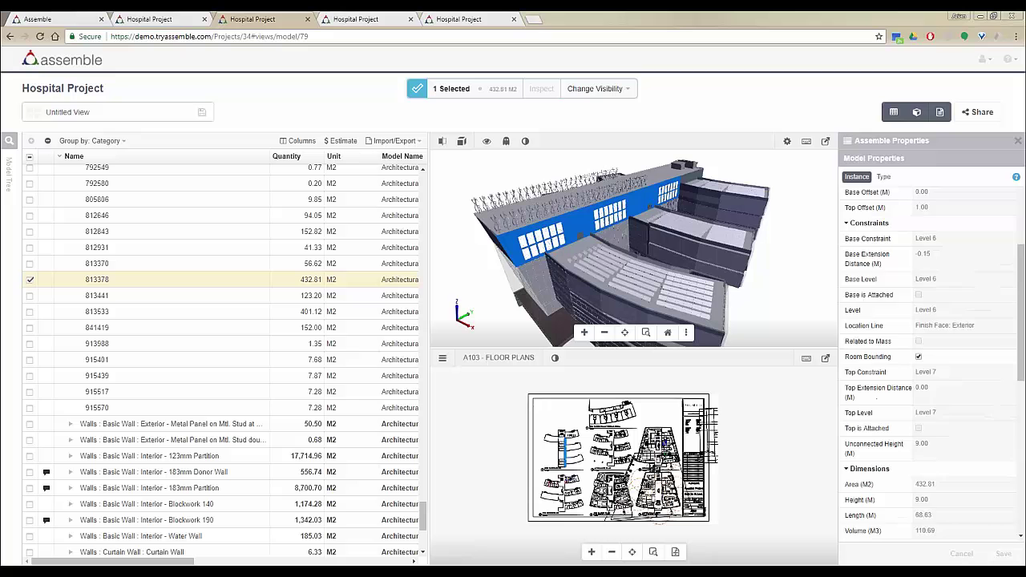
{"action": "scroll", "coordinate": [938, 419], "scroll_direction": "up", "scroll_amount": 4}
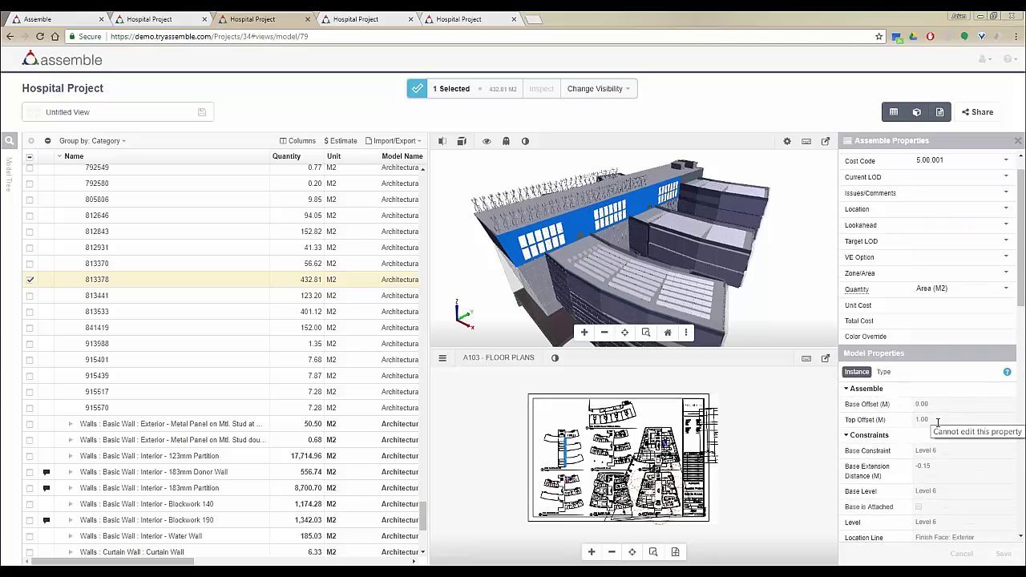
{"action": "scroll", "coordinate": [938, 422], "scroll_direction": "up", "scroll_amount": 1}
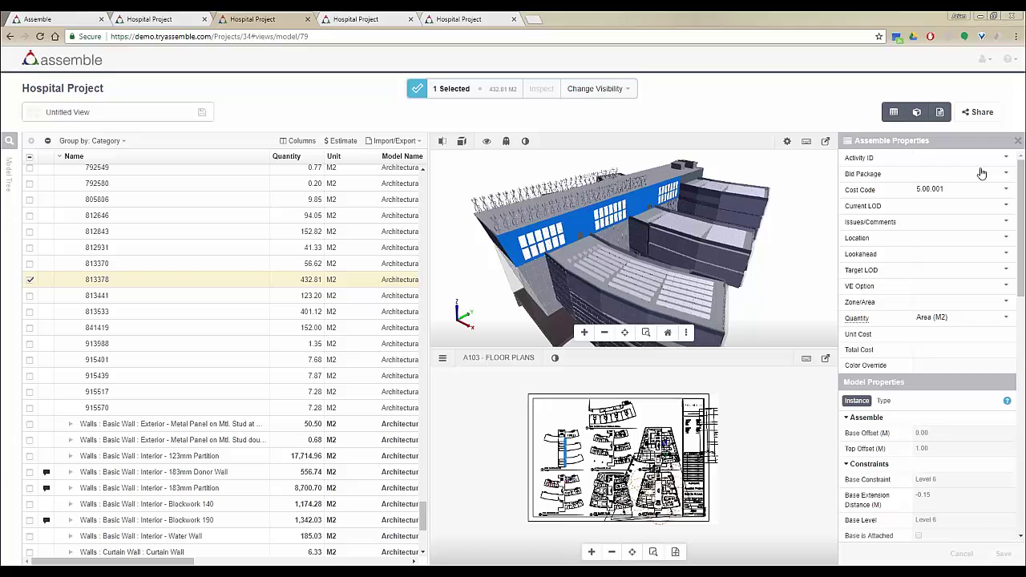
Close the wall properties, reset the camera, and slightly explode the hospital model.
{"action": "left_click", "coordinate": [1018, 140]}
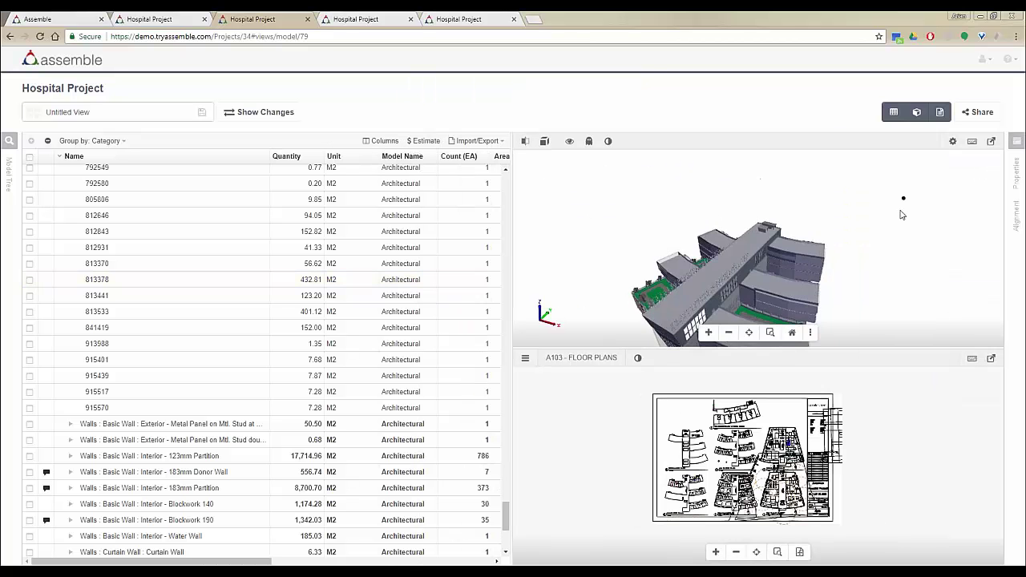
{"action": "left_click", "coordinate": [792, 331]}
{"action": "left_click_drag", "start_coordinate": [766, 279], "coordinate": [771, 251]}
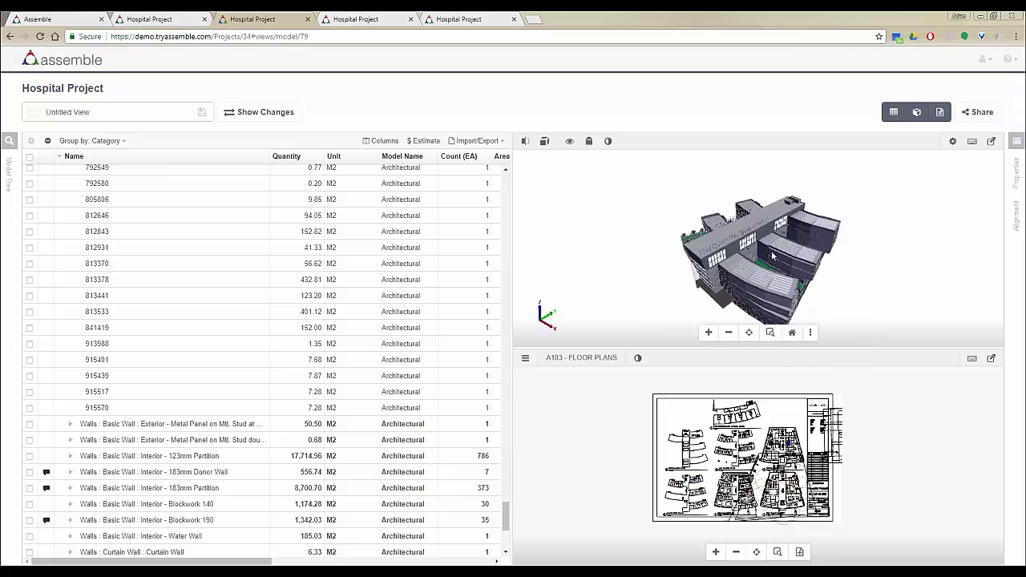
{"action": "left_click", "coordinate": [543, 142]}
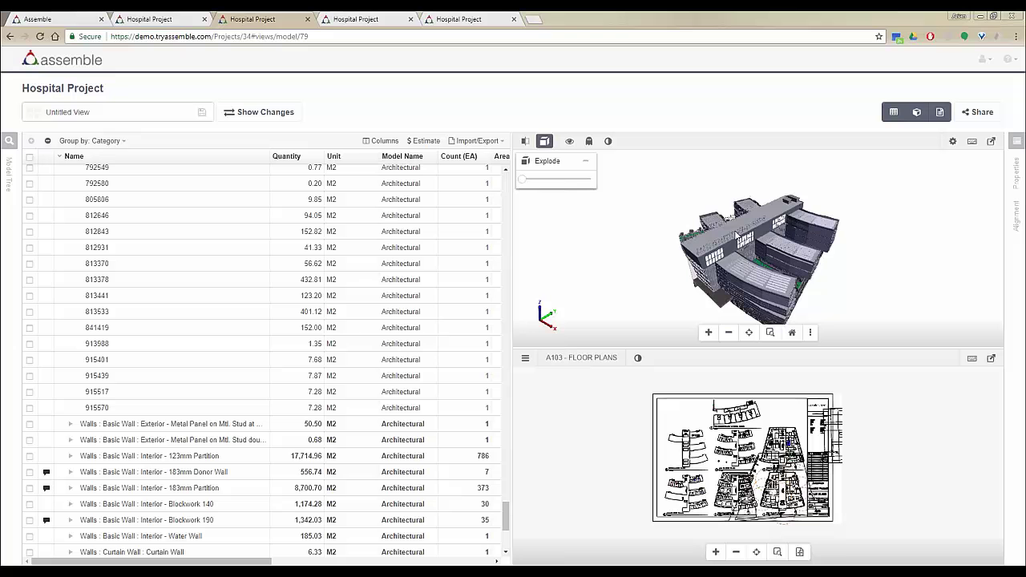
{"action": "left_click_drag", "start_coordinate": [732, 247], "coordinate": [674, 240]}
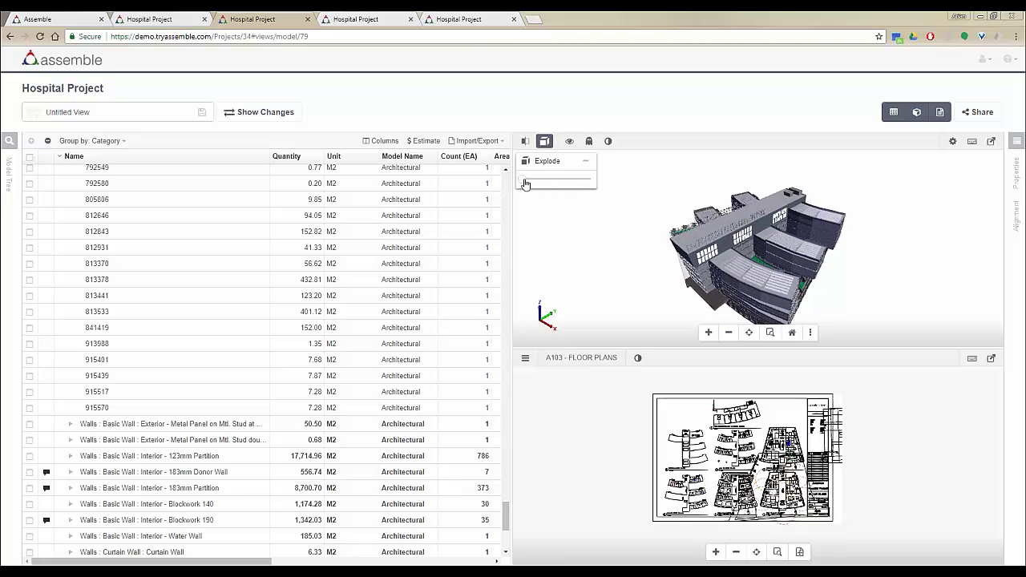
{"action": "mouse_move", "coordinate": [525, 183]}
{"action": "left_mouse_down"}
{"action": "mouse_move", "coordinate": [561, 184]}
{"action": "mouse_move", "coordinate": [522, 184]}
{"action": "left_mouse_up"}
Add z, y and x section cuts on both sides of the hospital model.
{"action": "left_click", "coordinate": [545, 141]}
{"action": "left_click", "coordinate": [526, 142]}
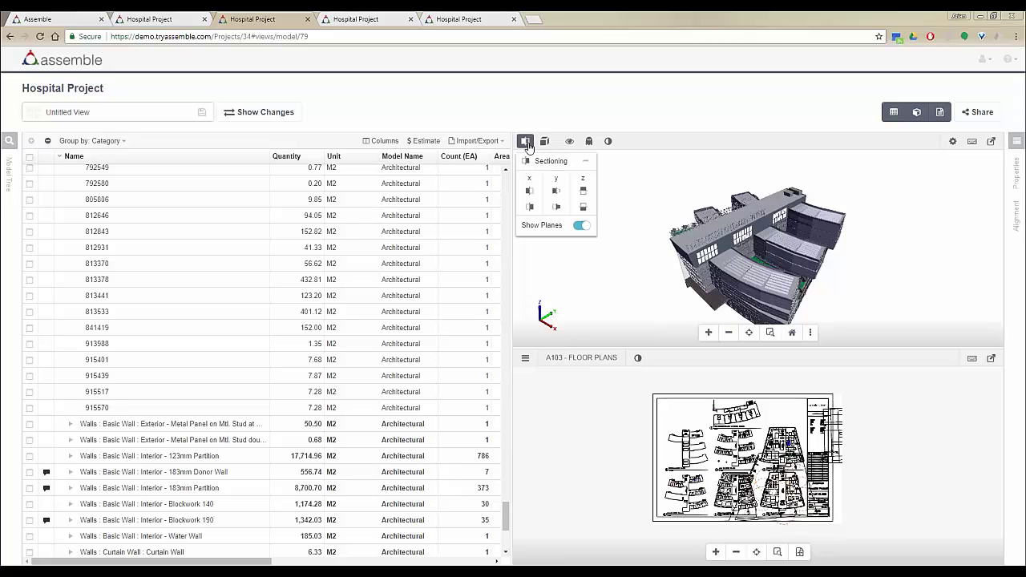
{"action": "left_click", "coordinate": [584, 193]}
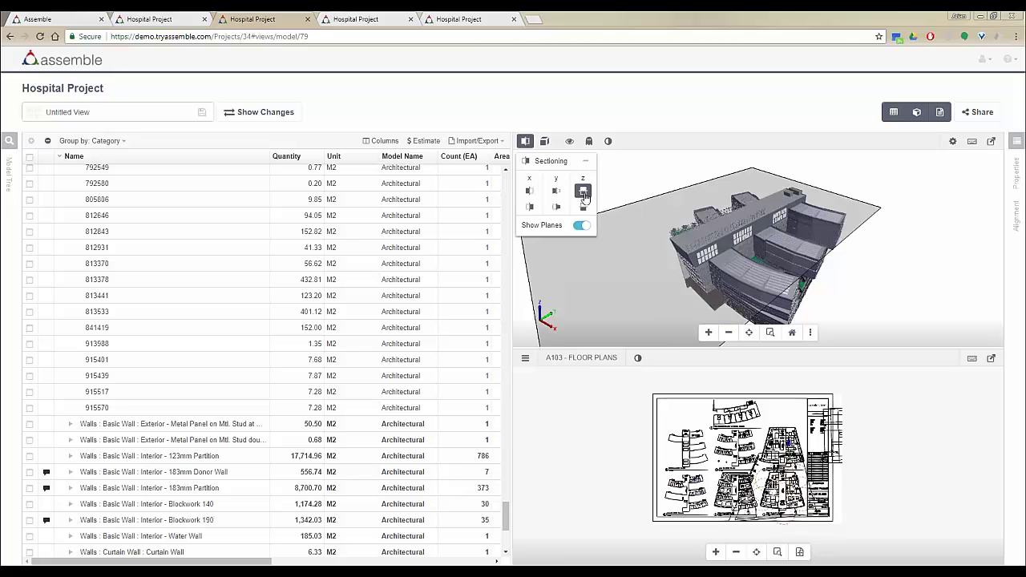
{"action": "left_click", "coordinate": [580, 208]}
{"action": "left_click", "coordinate": [556, 207]}
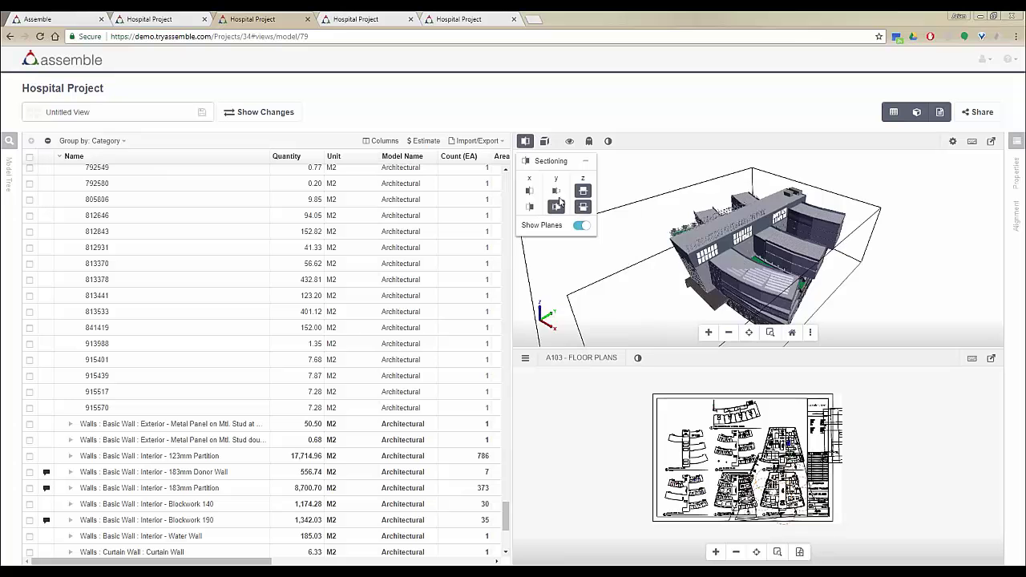
{"action": "left_click", "coordinate": [555, 190]}
{"action": "left_click", "coordinate": [529, 207]}
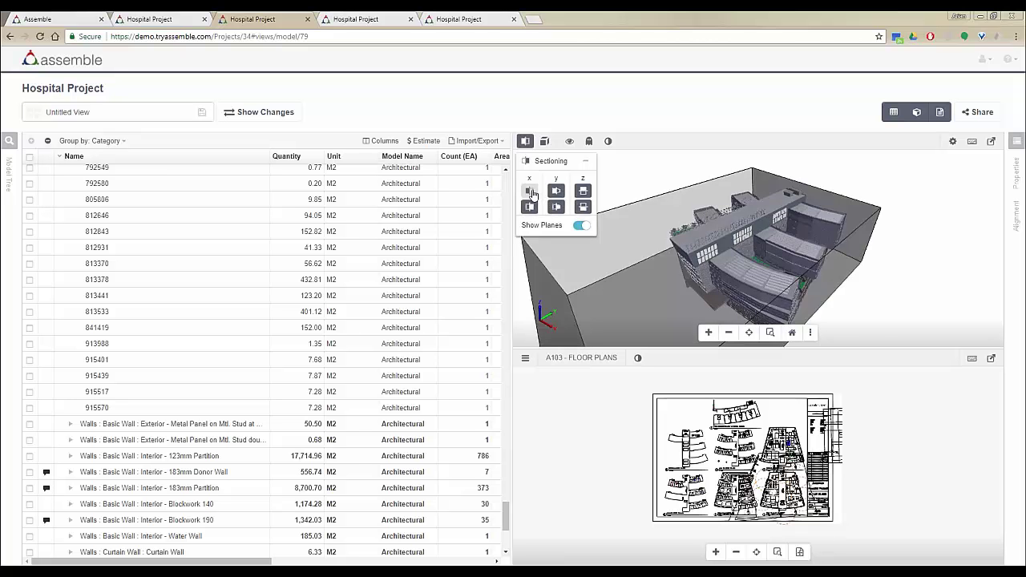
{"action": "left_click", "coordinate": [529, 190]}
{"action": "left_click_drag", "start_coordinate": [802, 256], "coordinate": [869, 238]}
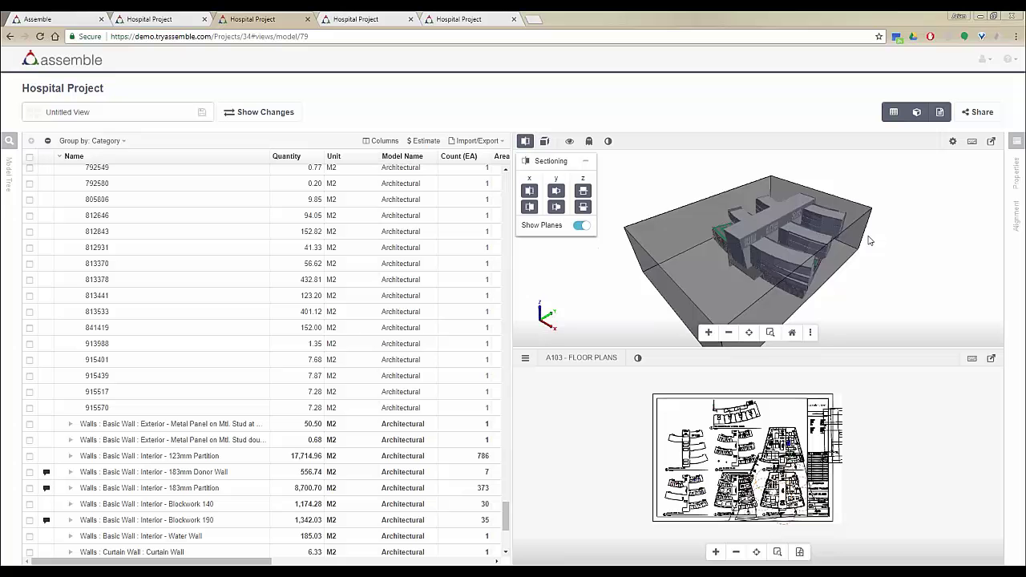
Keep only the top z cut, lower it through the building, and hide the section planes.
{"action": "left_click", "coordinate": [583, 208]}
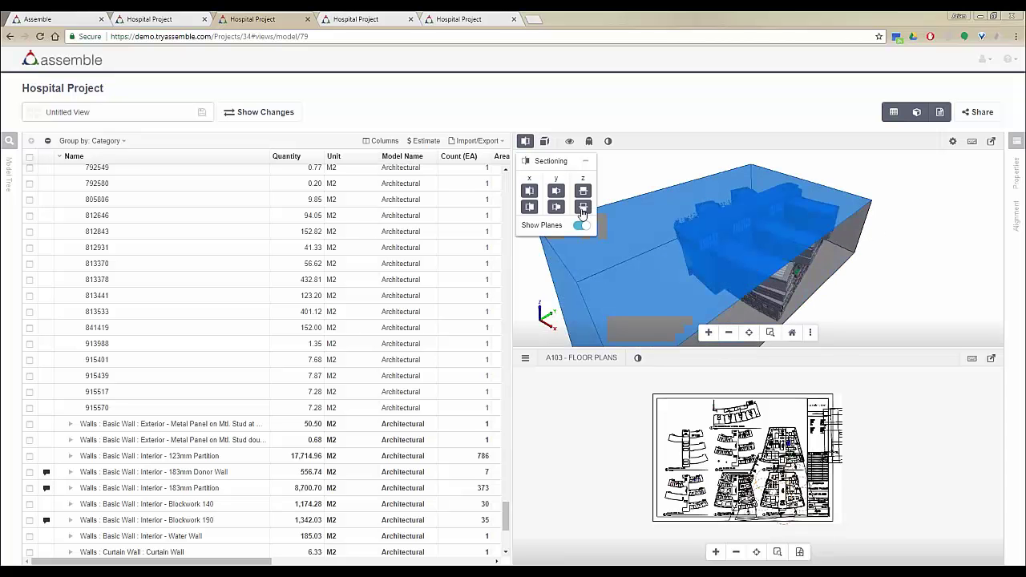
{"action": "left_click", "coordinate": [583, 207]}
{"action": "left_click", "coordinate": [556, 207]}
{"action": "left_click", "coordinate": [556, 191]}
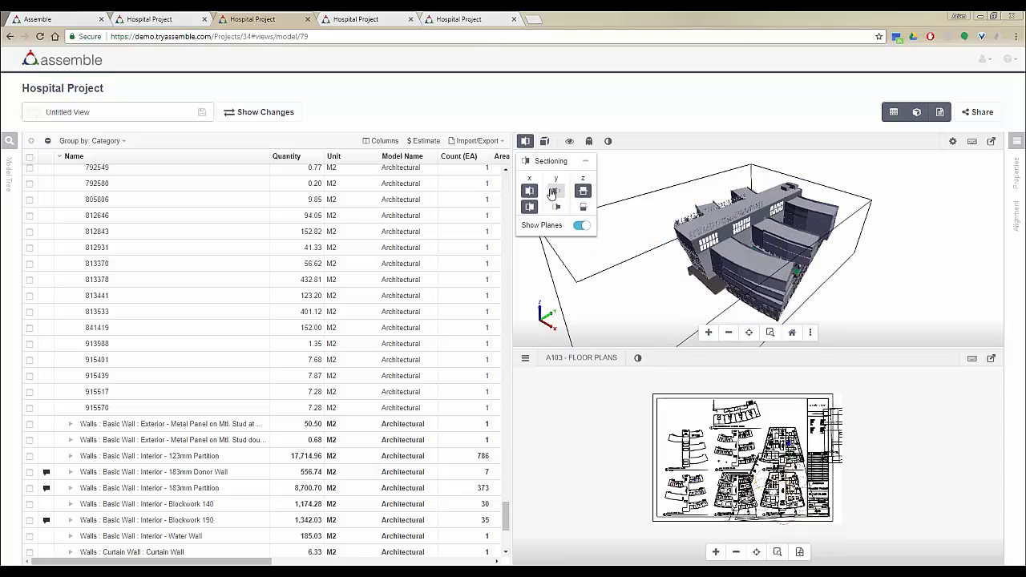
{"action": "left_click", "coordinate": [531, 191]}
{"action": "left_click", "coordinate": [529, 207]}
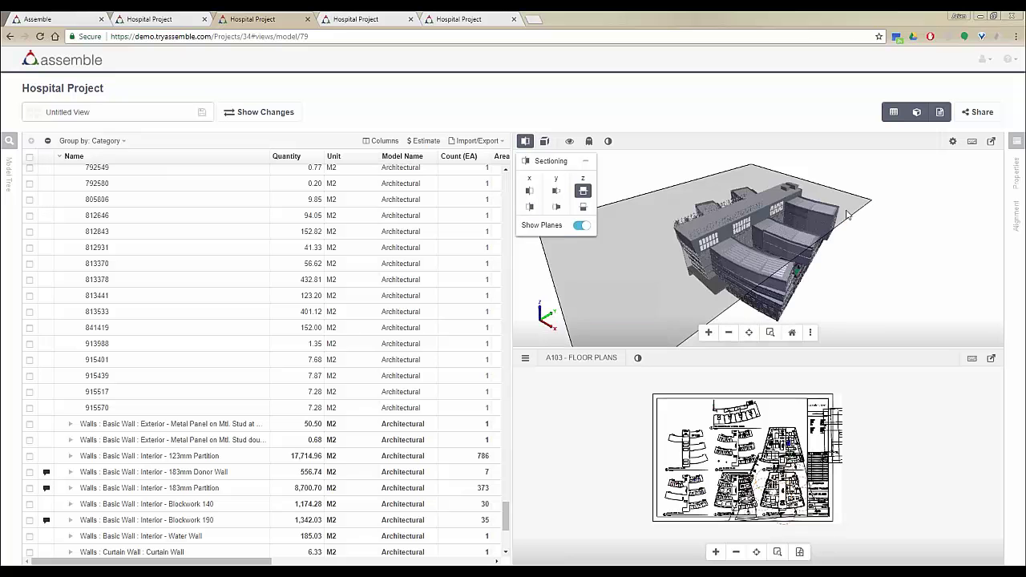
{"action": "left_click_drag", "start_coordinate": [852, 206], "coordinate": [859, 232]}
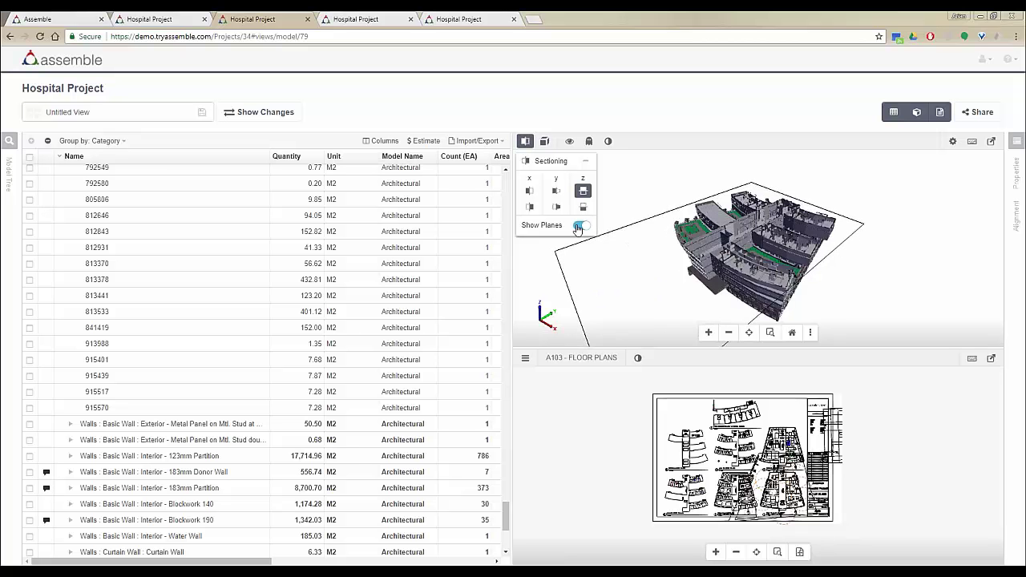
{"action": "left_click", "coordinate": [585, 228]}
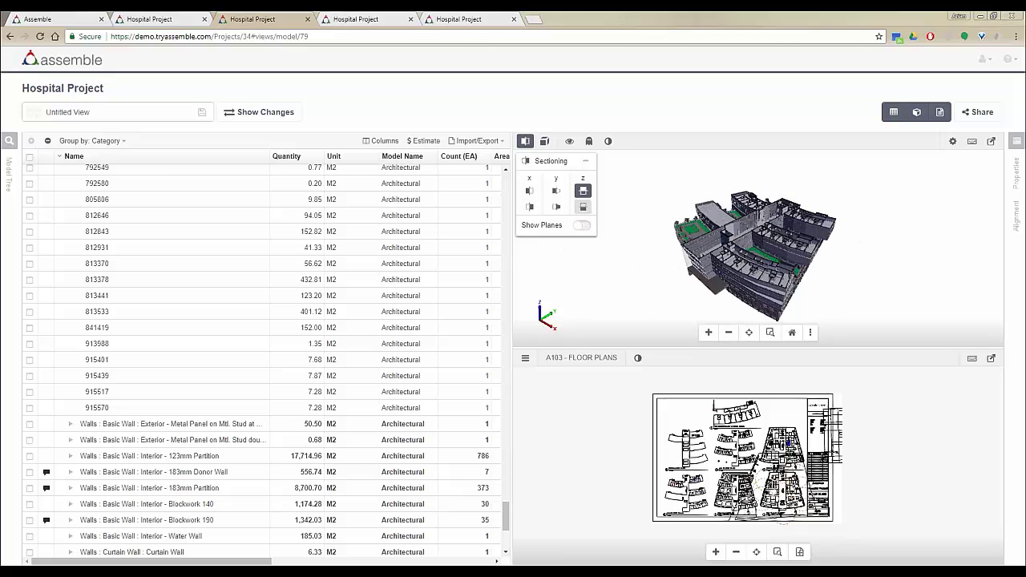
{"action": "left_click", "coordinate": [588, 164]}
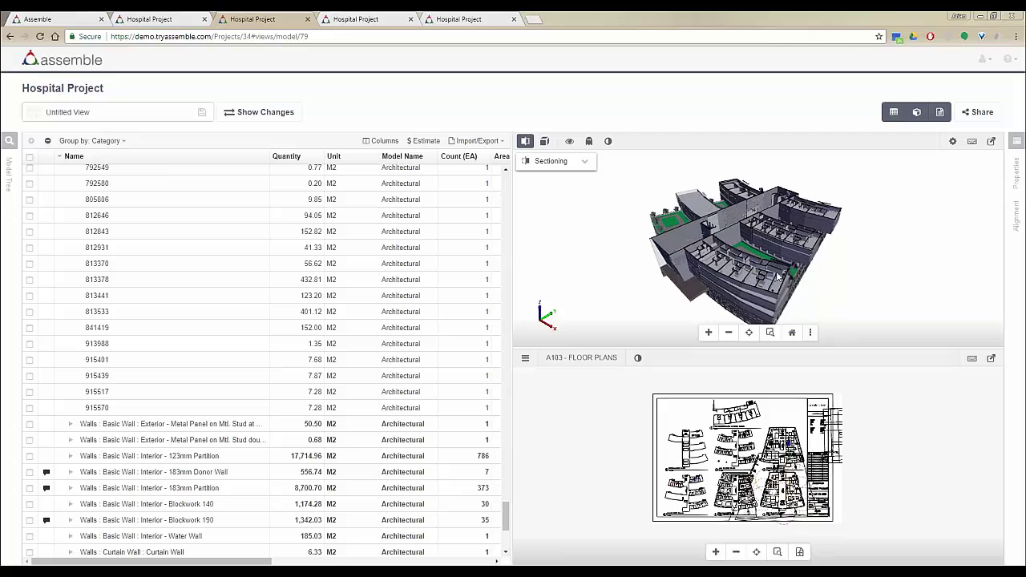
{"action": "left_click_drag", "start_coordinate": [777, 276], "coordinate": [817, 269]}
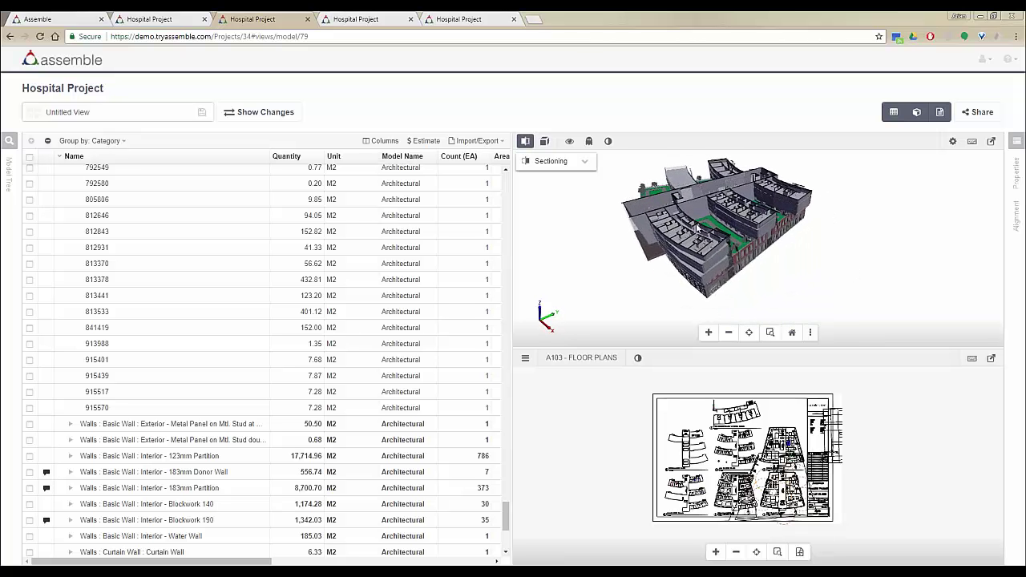
{"action": "scroll", "coordinate": [697, 229], "scroll_direction": "up", "scroll_amount": 5}
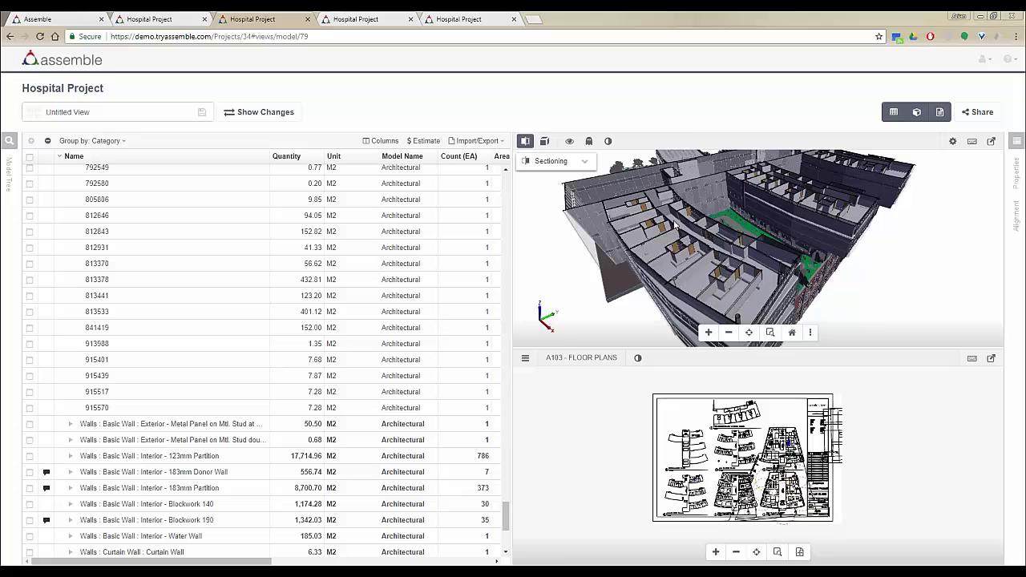
{"action": "scroll", "coordinate": [691, 227], "scroll_direction": "down", "scroll_amount": 5}
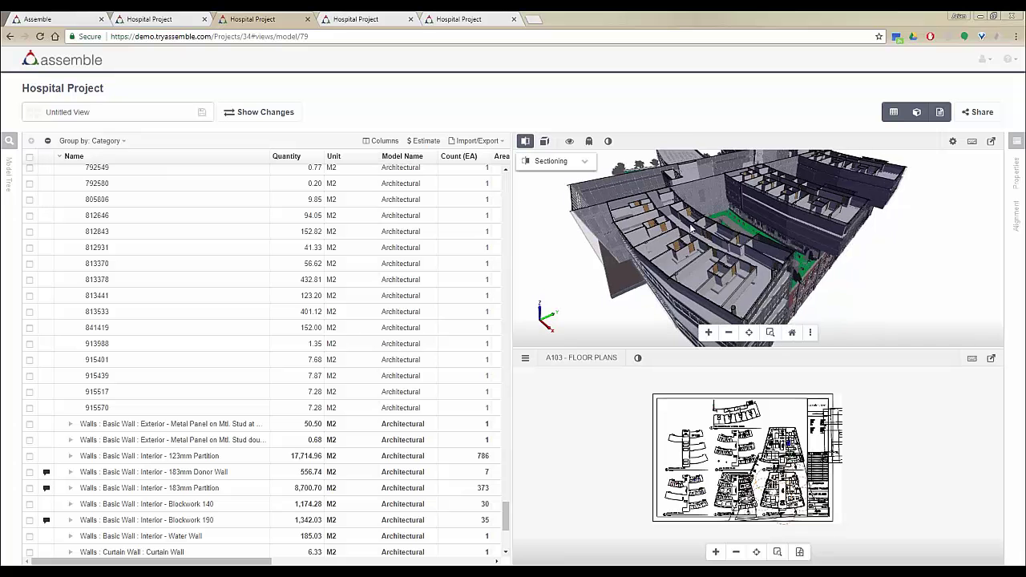
Re-enable the lower z cut and plane display, try other cut levels, then turn sectioning off.
{"action": "left_click", "coordinate": [584, 161]}
{"action": "left_click", "coordinate": [583, 207]}
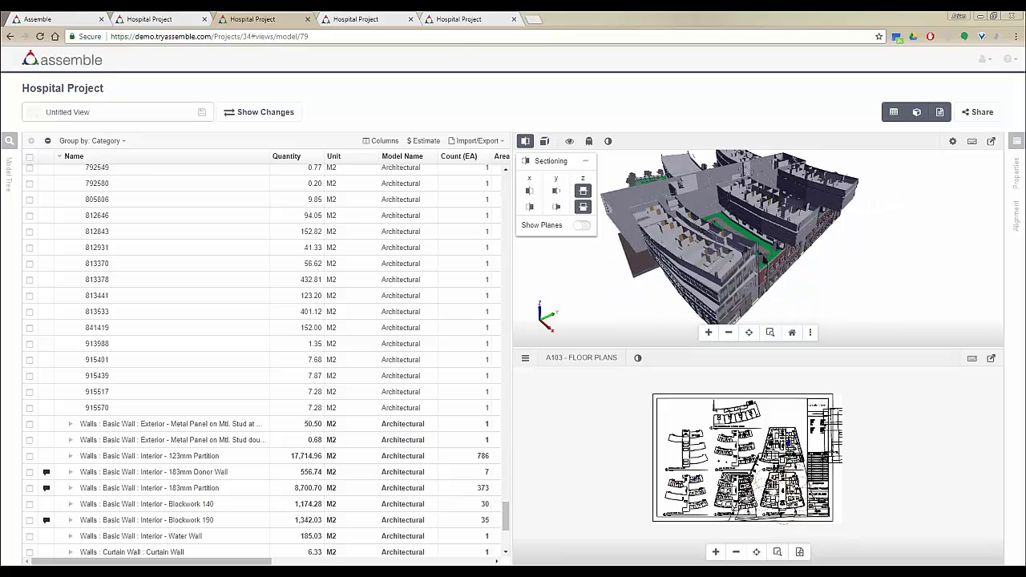
{"action": "left_click", "coordinate": [582, 225]}
{"action": "left_click", "coordinate": [582, 225]}
{"action": "left_click_drag", "start_coordinate": [834, 241], "coordinate": [886, 275]}
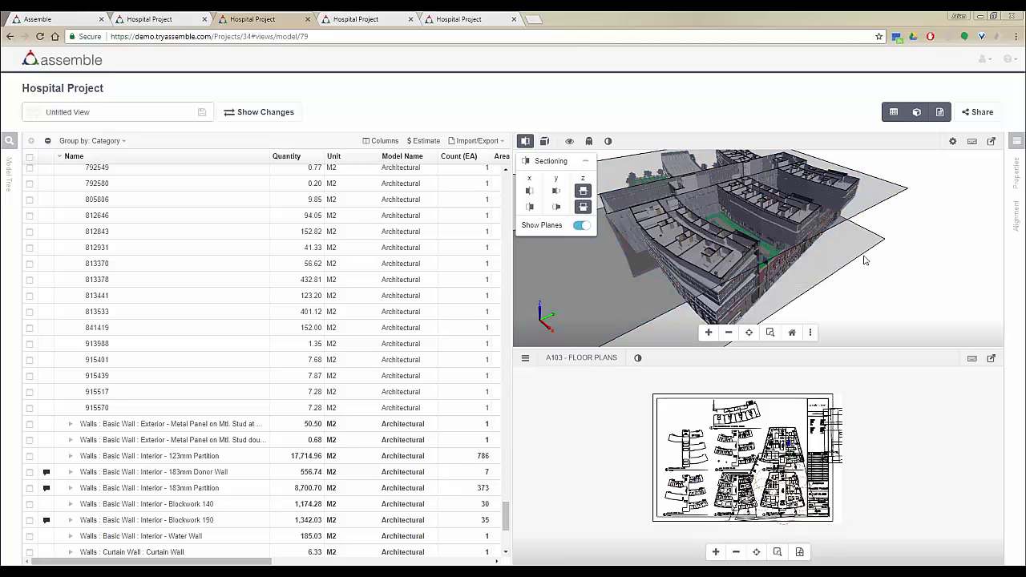
{"action": "left_click_drag", "start_coordinate": [859, 218], "coordinate": [856, 191]}
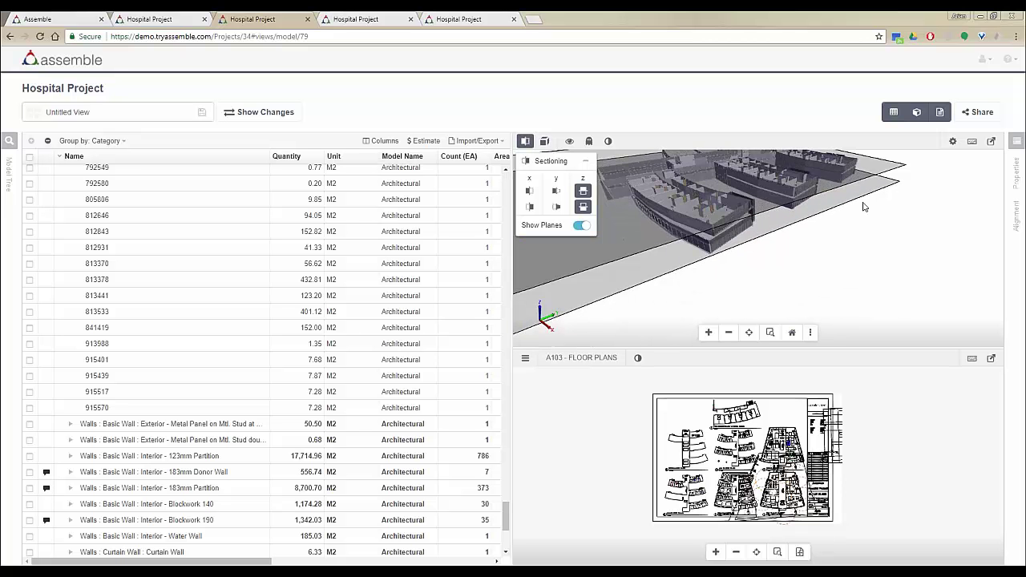
{"action": "left_click_drag", "start_coordinate": [873, 233], "coordinate": [882, 274]}
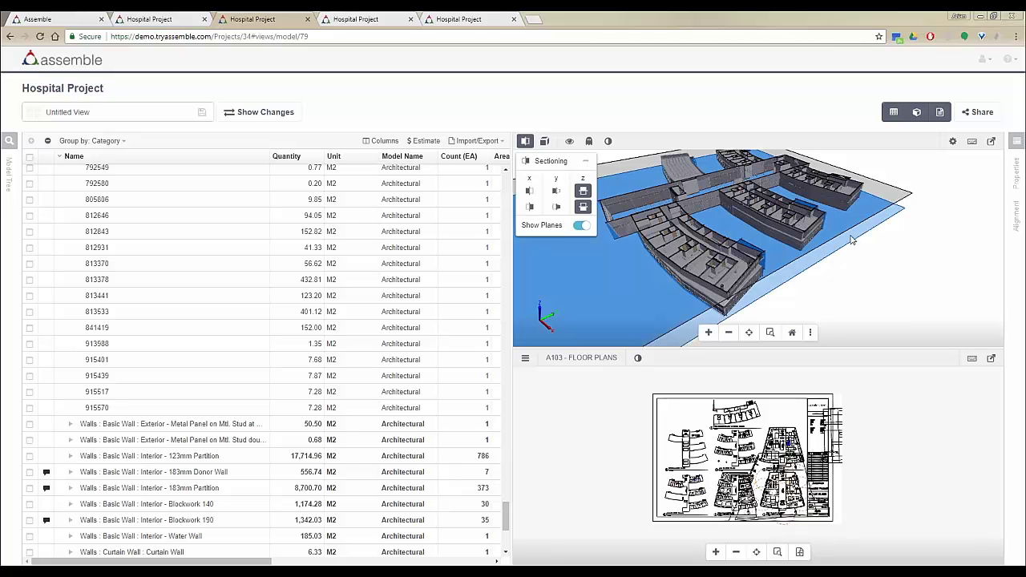
{"action": "mouse_move", "coordinate": [852, 239]}
{"action": "left_mouse_down"}
{"action": "mouse_move", "coordinate": [856, 226]}
{"action": "mouse_move", "coordinate": [858, 247]}
{"action": "mouse_move", "coordinate": [842, 245]}
{"action": "left_mouse_up"}
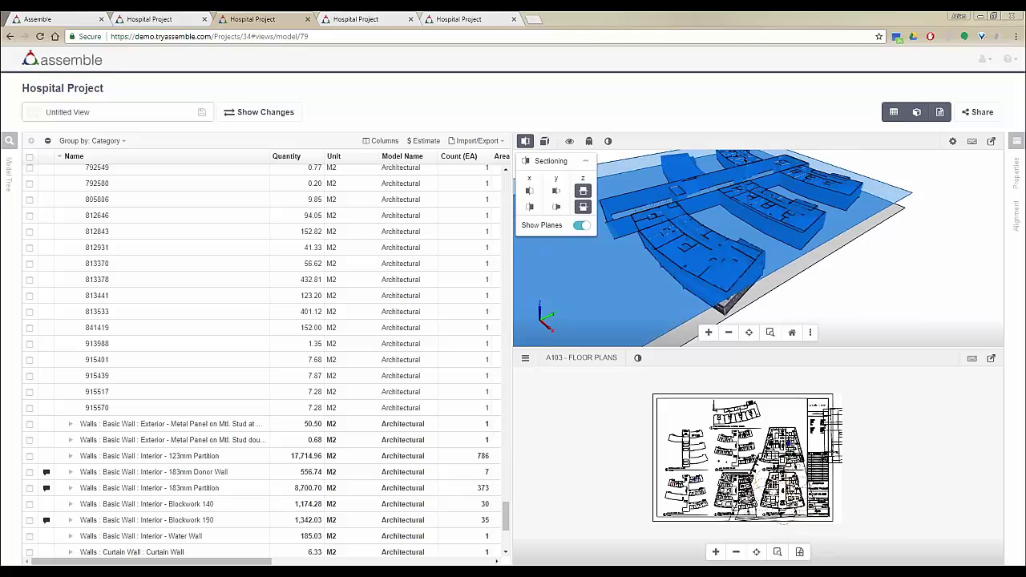
{"action": "left_click", "coordinate": [526, 142]}
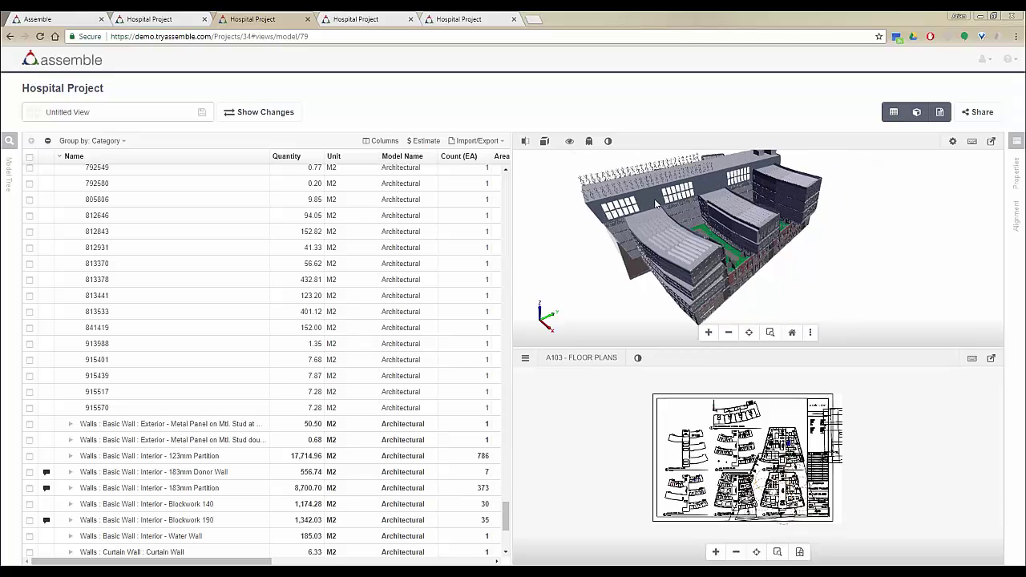
Select wall 813378, switch the model to X-ray mode, and open the 3D Viewer Settings.
{"action": "left_click", "coordinate": [656, 201]}
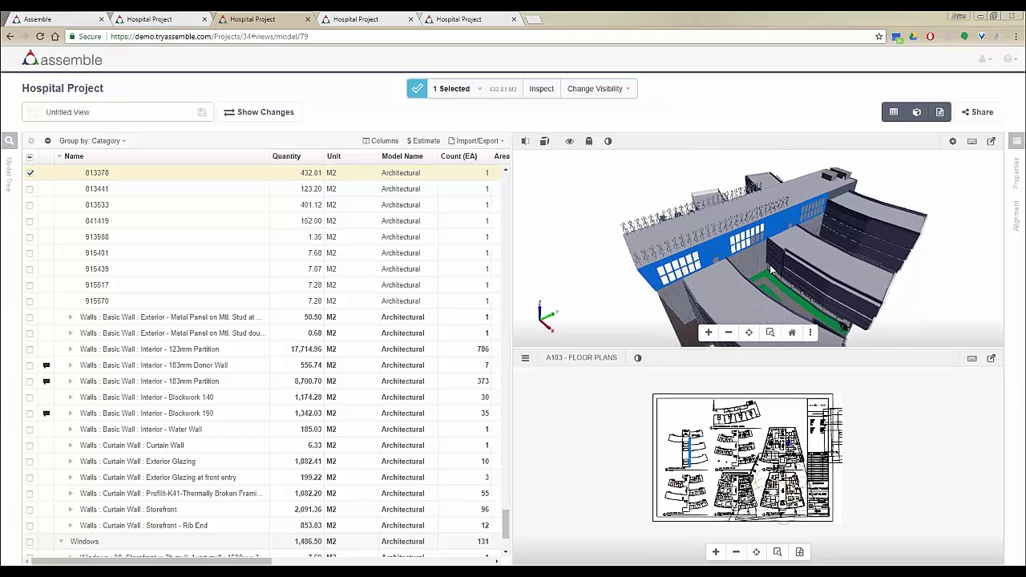
{"action": "left_click_drag", "start_coordinate": [762, 277], "coordinate": [760, 225]}
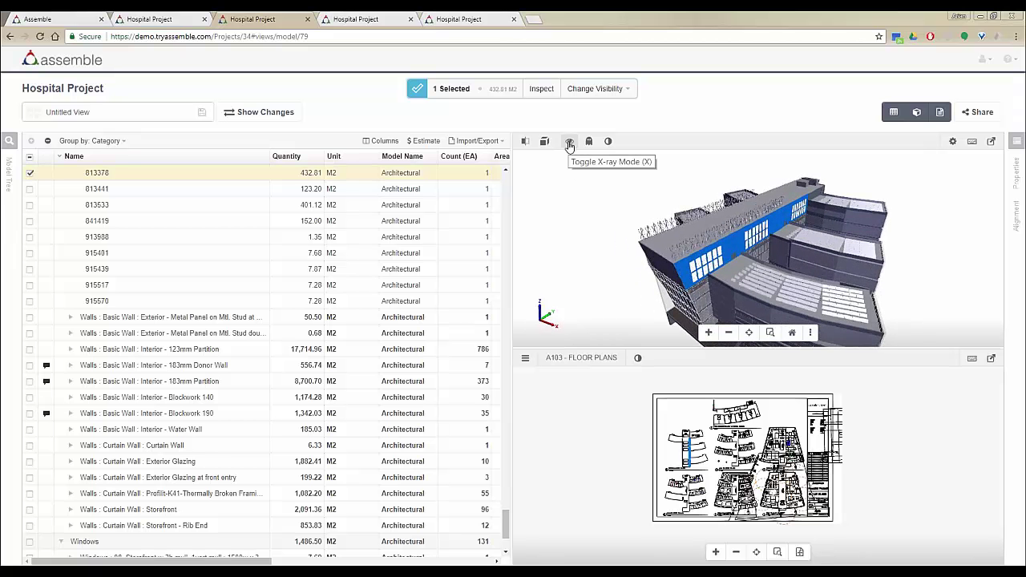
{"action": "left_click", "coordinate": [569, 143]}
{"action": "mouse_move", "coordinate": [609, 231]}
{"action": "left_mouse_down"}
{"action": "mouse_move", "coordinate": [682, 220]}
{"action": "mouse_move", "coordinate": [610, 229]}
{"action": "left_mouse_up"}
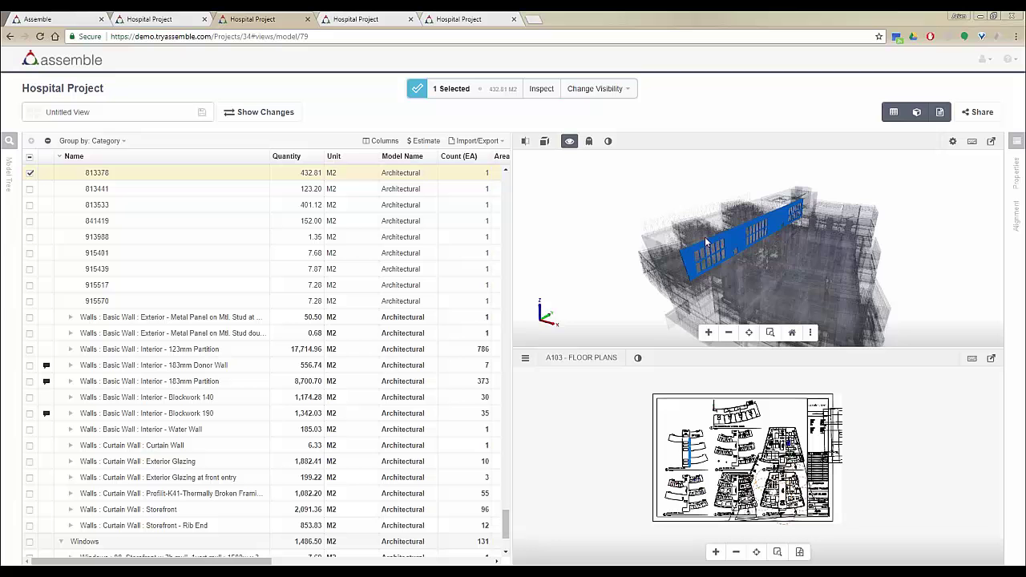
{"action": "left_click_drag", "start_coordinate": [705, 242], "coordinate": [765, 242]}
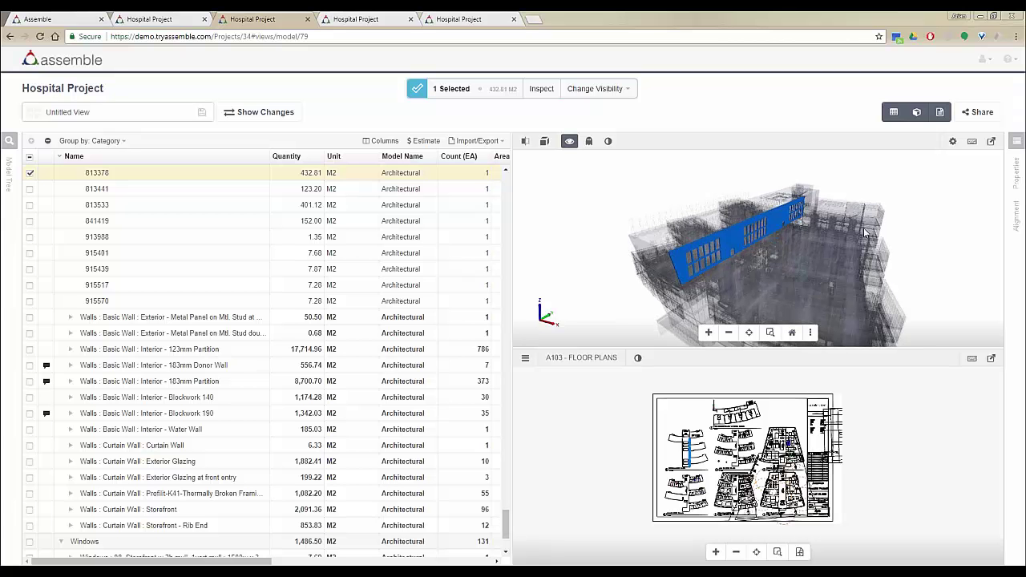
{"action": "left_click", "coordinate": [955, 142]}
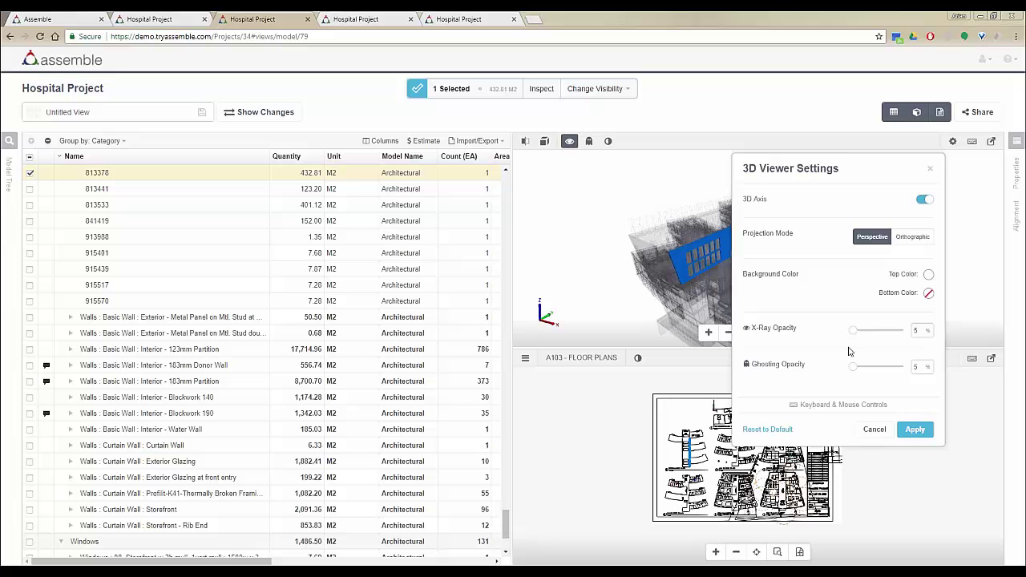
Set X-ray opacity to 3%, try Orthographic then keep Perspective projection, and close the settings.
{"action": "mouse_move", "coordinate": [855, 332]}
{"action": "left_mouse_down"}
{"action": "mouse_move", "coordinate": [870, 335]}
{"action": "mouse_move", "coordinate": [855, 337]}
{"action": "left_mouse_up"}
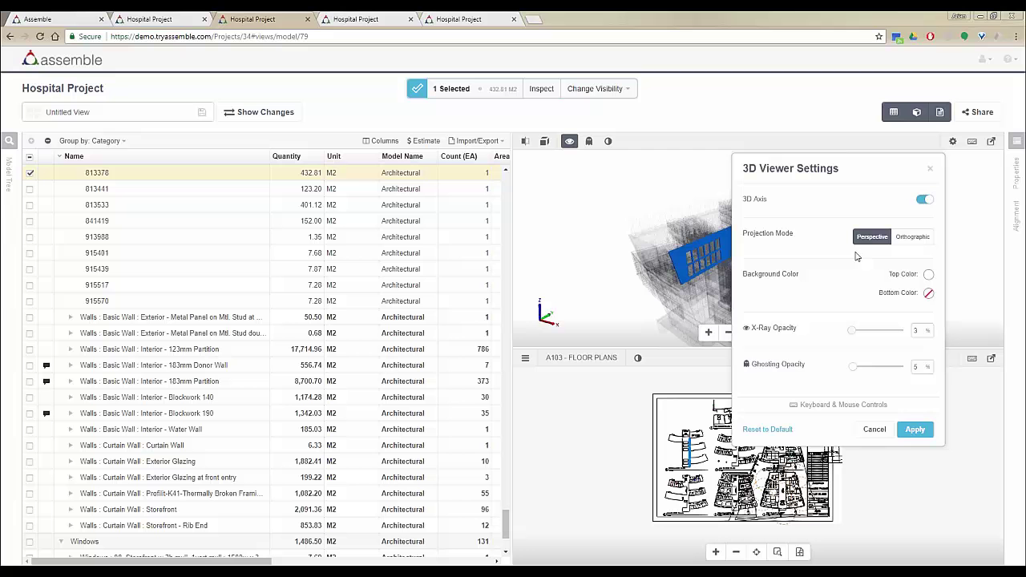
{"action": "left_click", "coordinate": [915, 239]}
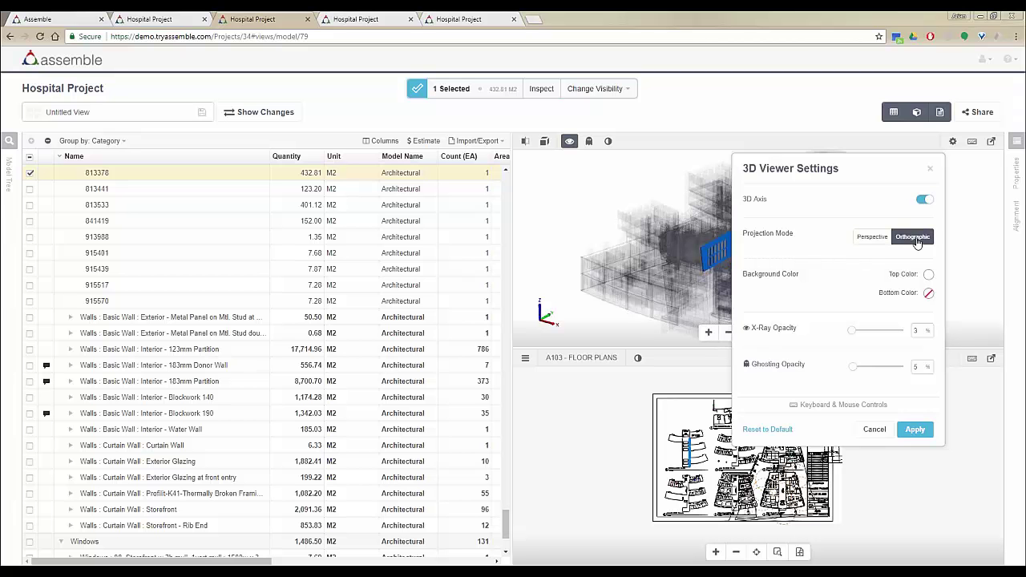
{"action": "left_click", "coordinate": [881, 240]}
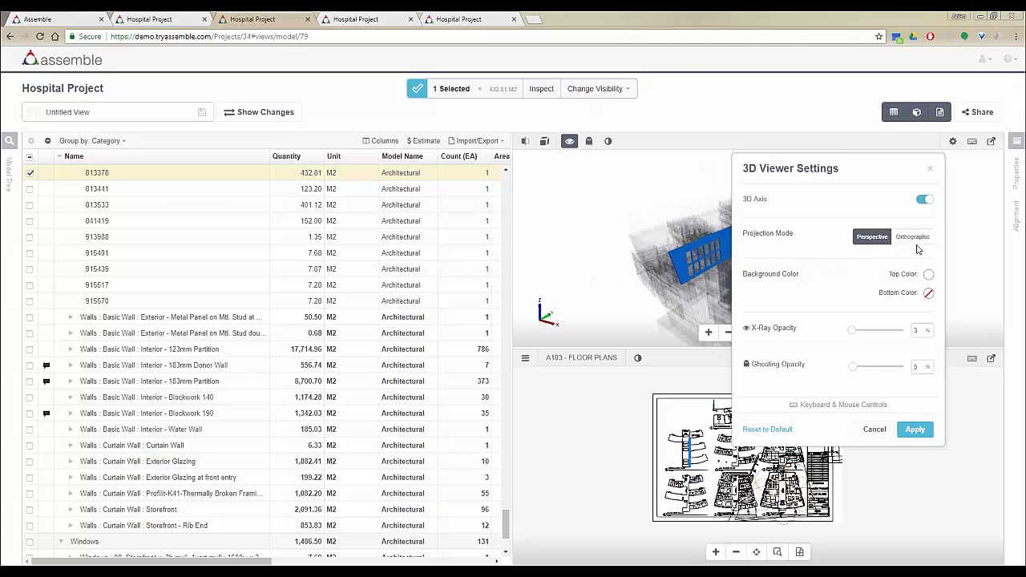
{"action": "left_click", "coordinate": [930, 168]}
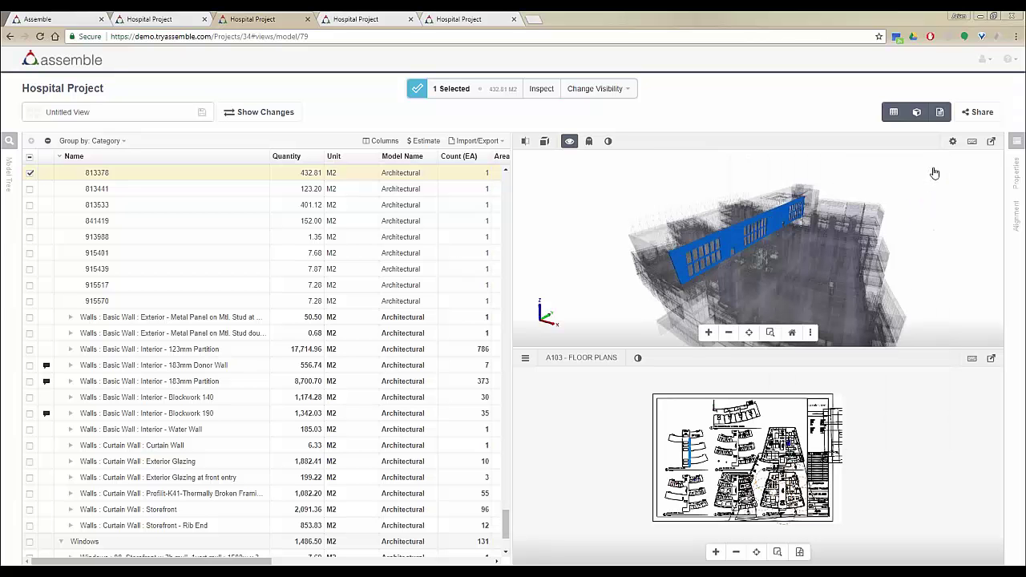
Marquee-zoom onto the blue wall 813378 and orbit the view around it.
{"action": "left_click", "coordinate": [769, 332]}
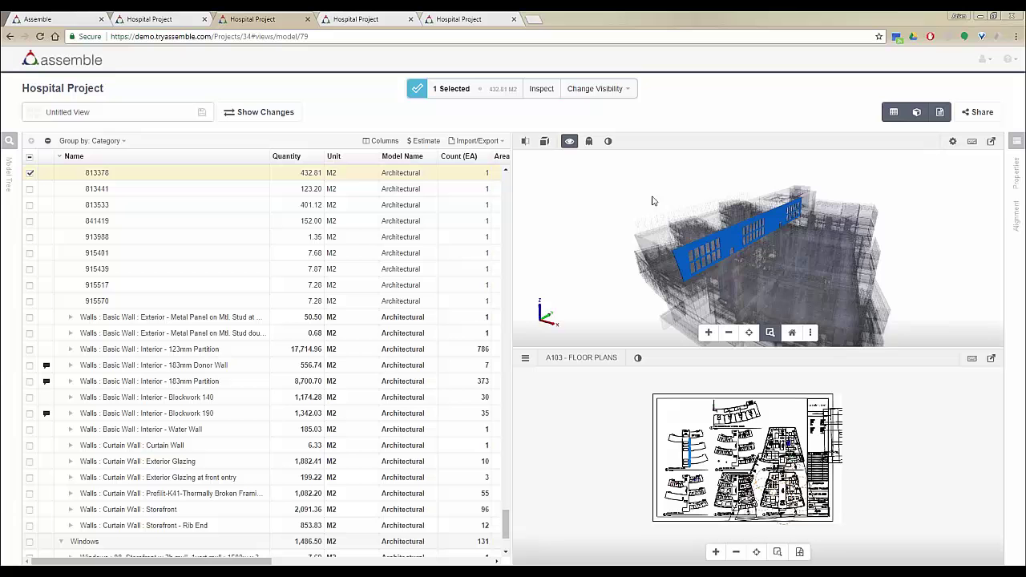
{"action": "left_click_drag", "start_coordinate": [628, 183], "coordinate": [732, 272]}
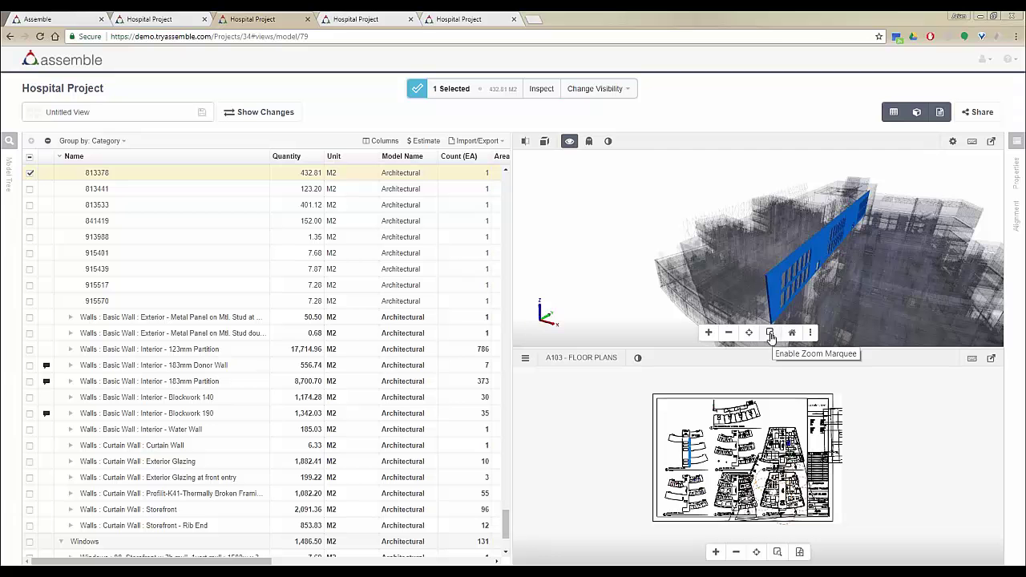
{"action": "left_click_drag", "start_coordinate": [757, 241], "coordinate": [868, 263]}
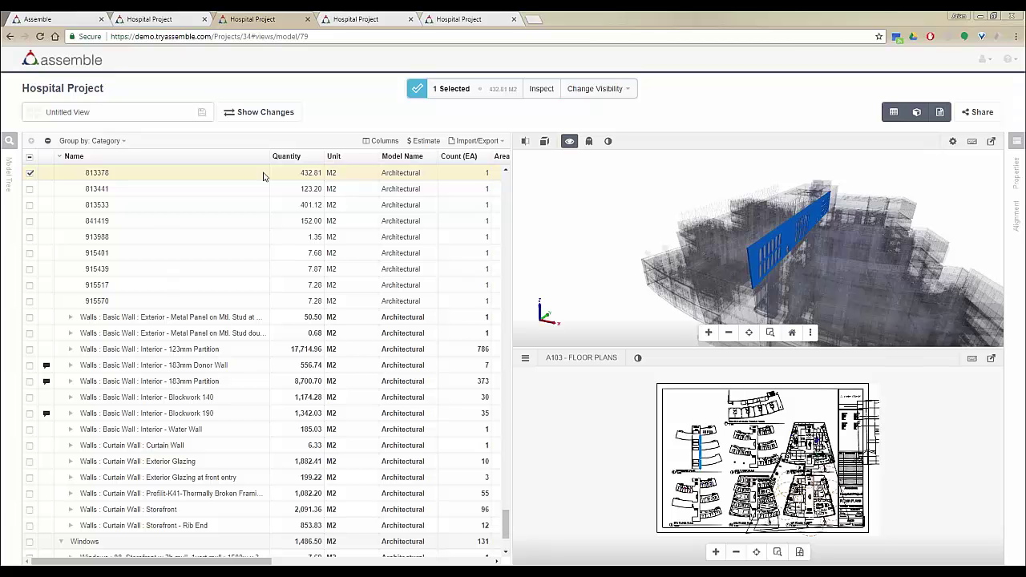
Dismiss the sheet list and switch the 3D model from X-ray back to solid rendering.
{"action": "left_click", "coordinate": [588, 359]}
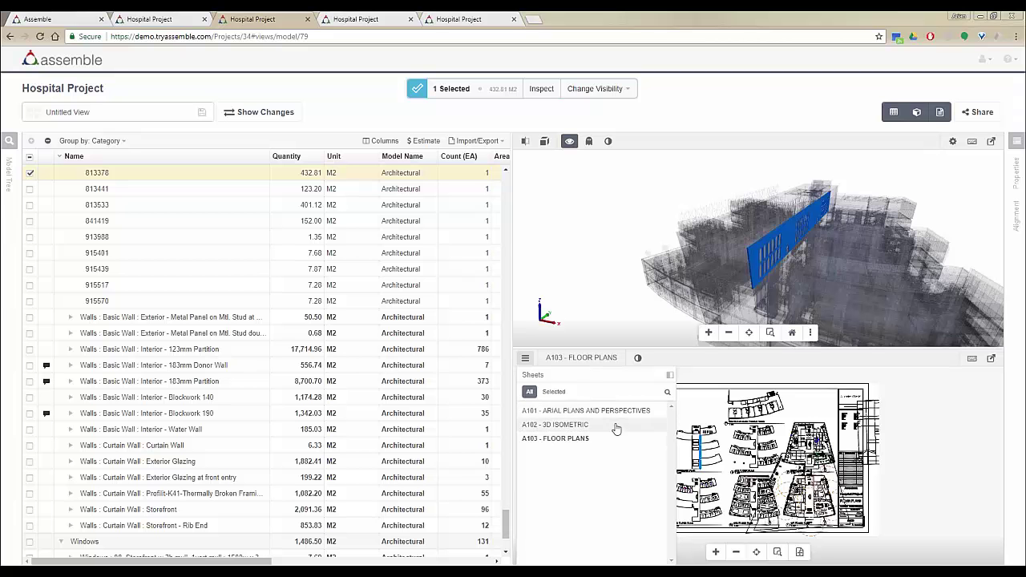
{"action": "left_click", "coordinate": [718, 378]}
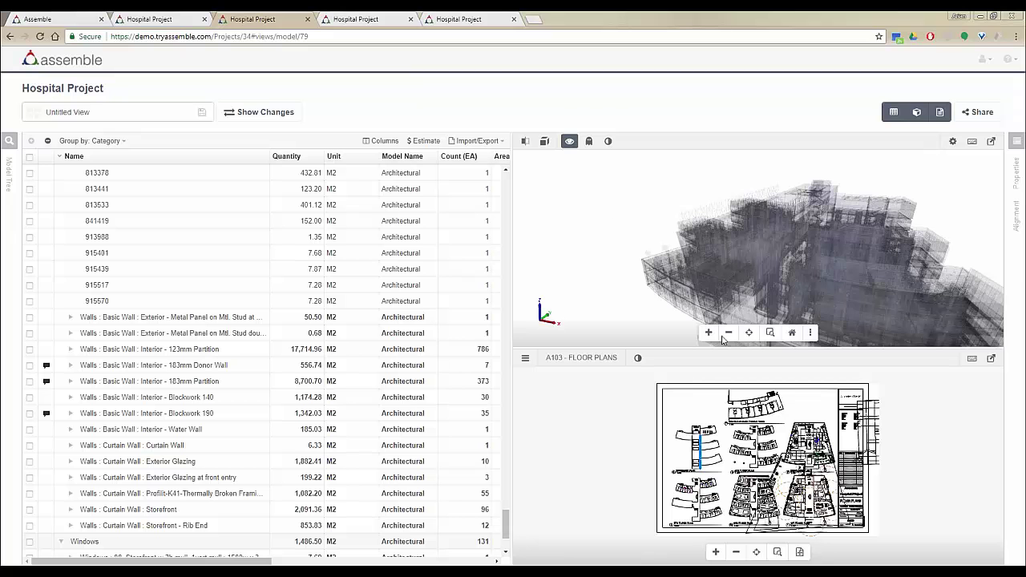
{"action": "left_click", "coordinate": [569, 143]}
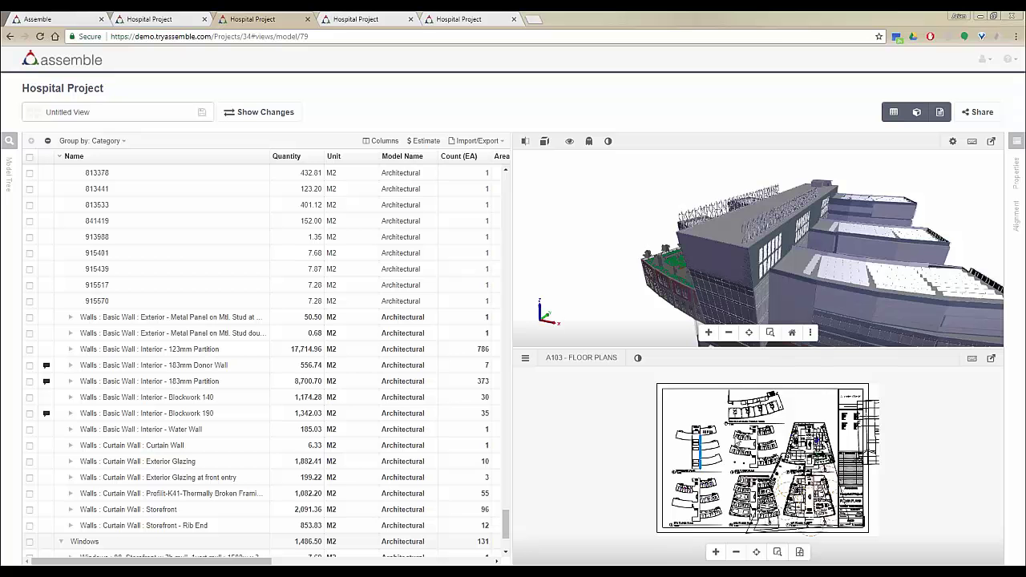
Select wall 813378 on the A103 floor plan, then zoom out and reopen the sheet list.
{"action": "scroll", "coordinate": [699, 437], "scroll_direction": "up", "scroll_amount": 5}
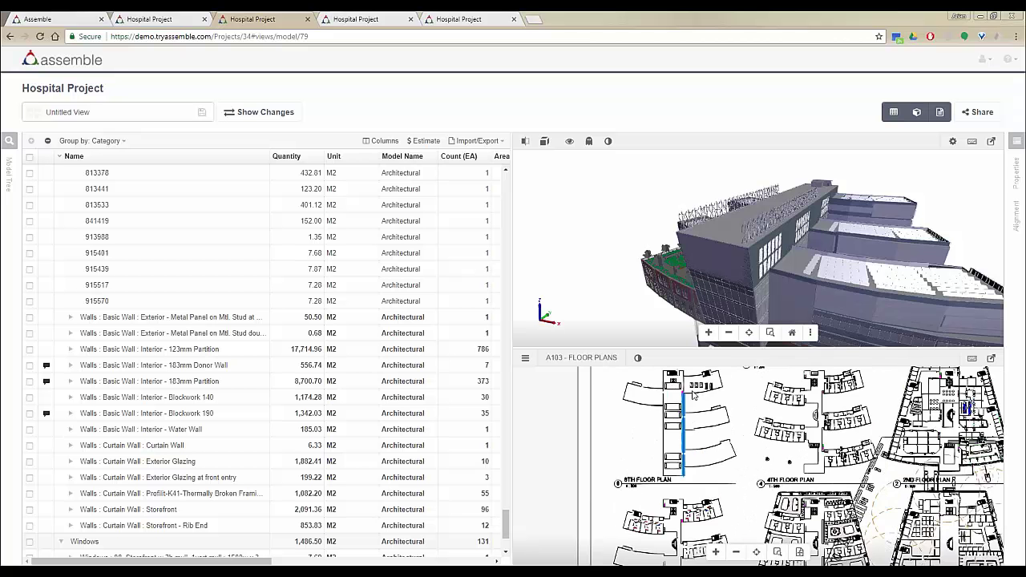
{"action": "scroll", "coordinate": [688, 435], "scroll_direction": "up", "scroll_amount": 5}
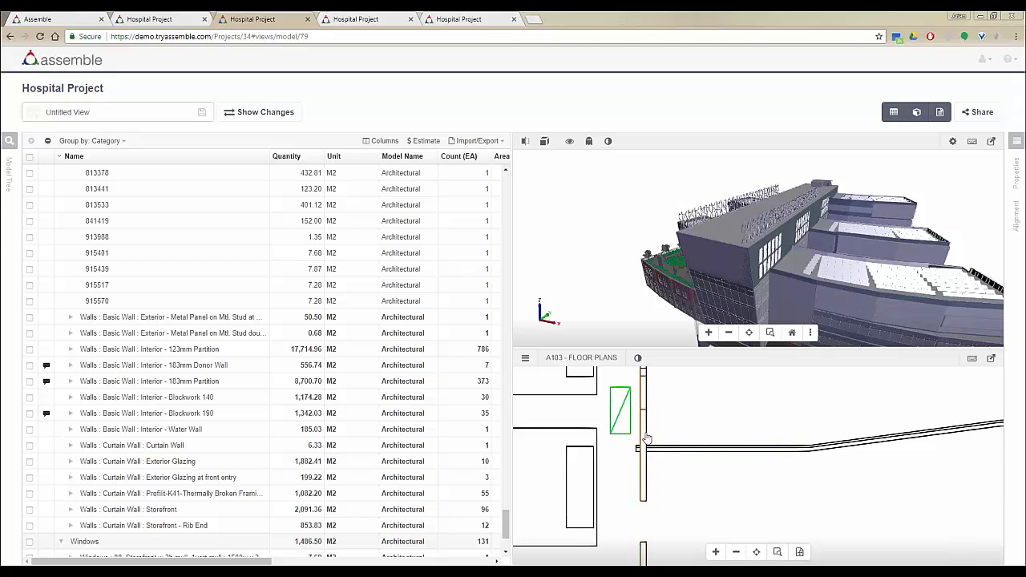
{"action": "left_click", "coordinate": [761, 261]}
{"action": "scroll", "coordinate": [712, 478], "scroll_direction": "down", "scroll_amount": 5}
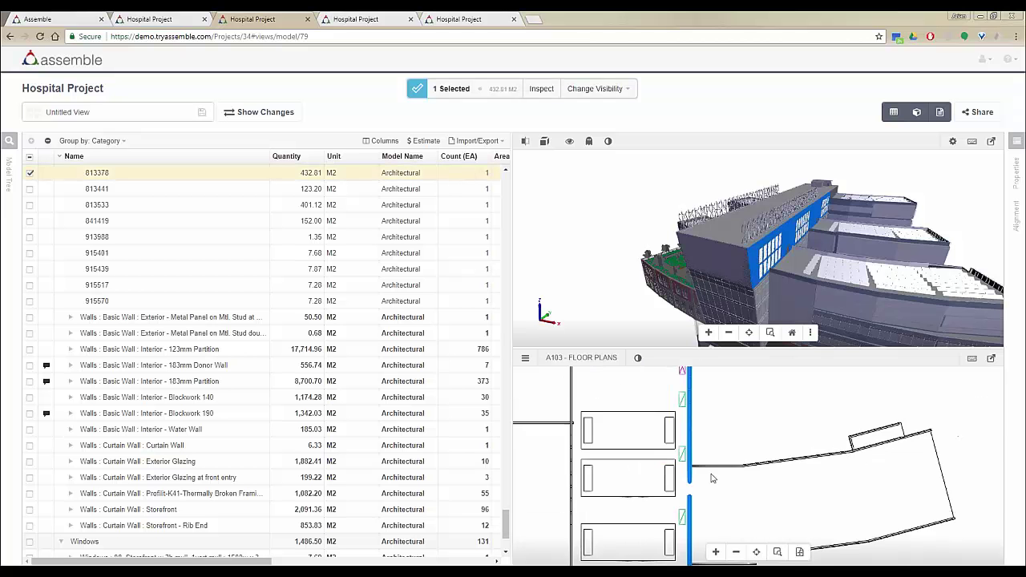
{"action": "scroll", "coordinate": [712, 479], "scroll_direction": "down", "scroll_amount": 3}
{"action": "scroll", "coordinate": [761, 449], "scroll_direction": "down", "scroll_amount": 3}
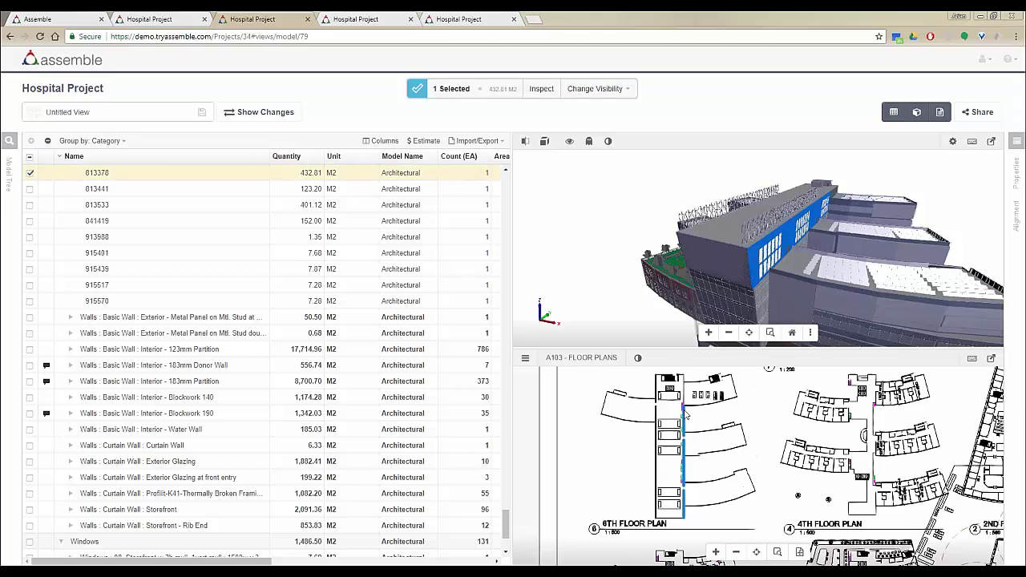
{"action": "left_click", "coordinate": [595, 357]}
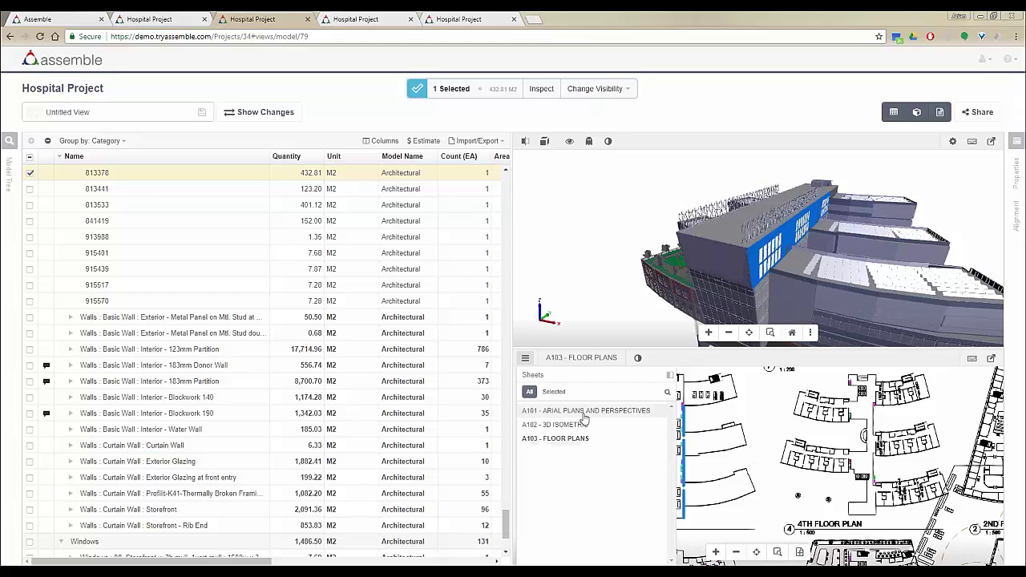
Filter sheets to Selected, showing only A103 - FLOOR PLANS, then close the list and zoom out.
{"action": "left_click", "coordinate": [554, 392]}
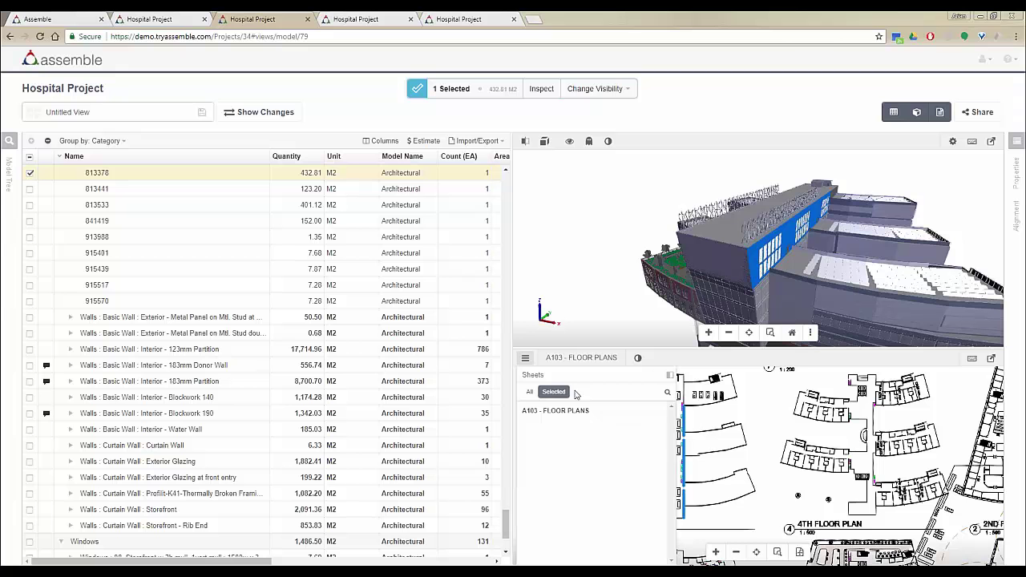
{"action": "left_click", "coordinate": [525, 357]}
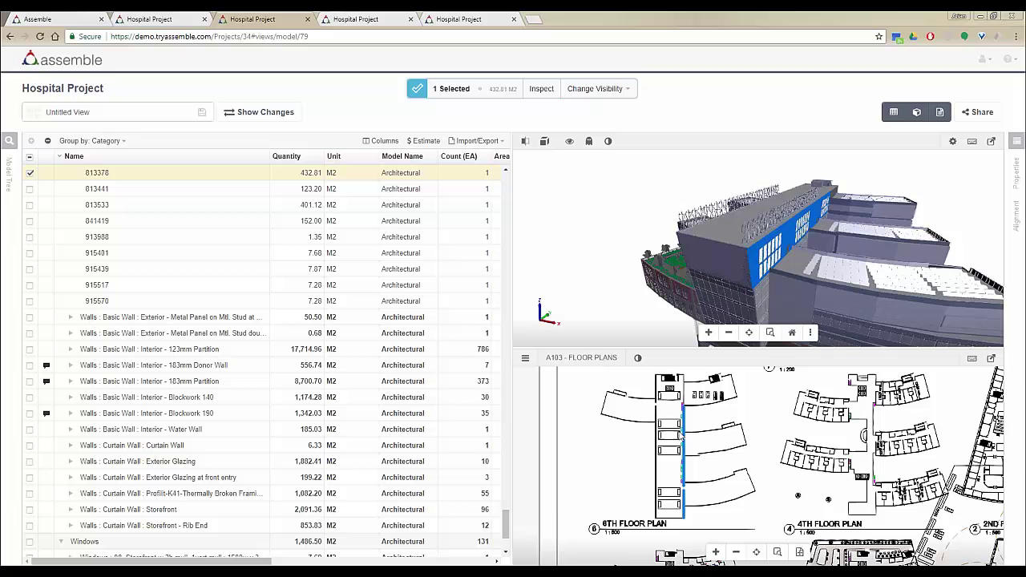
{"action": "scroll", "coordinate": [668, 453], "scroll_direction": "down", "scroll_amount": 5}
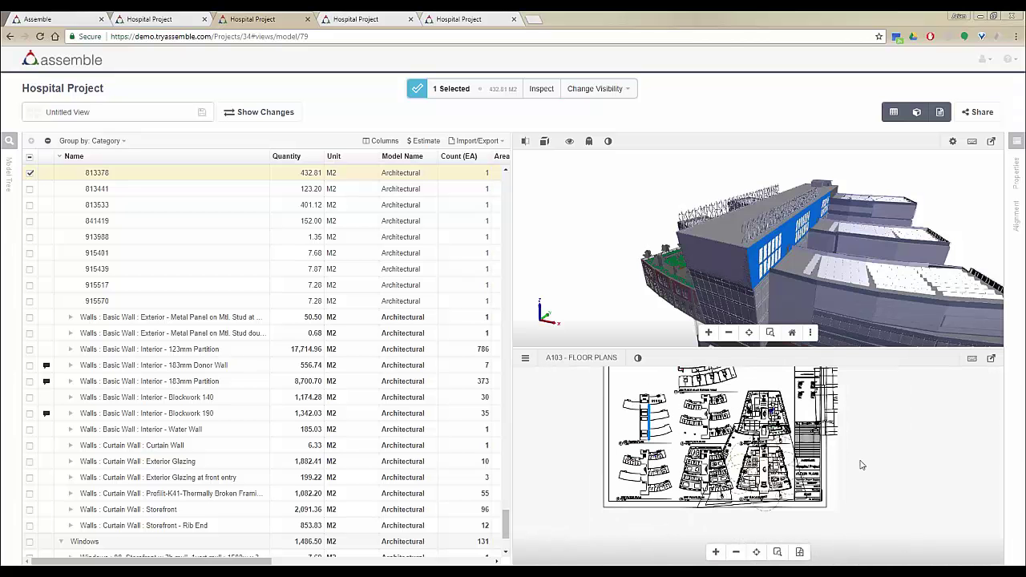
Pan the A103 sheet so the whole floor plan sits centred in its pane.
{"action": "left_click_drag", "start_coordinate": [862, 465], "coordinate": [898, 487]}
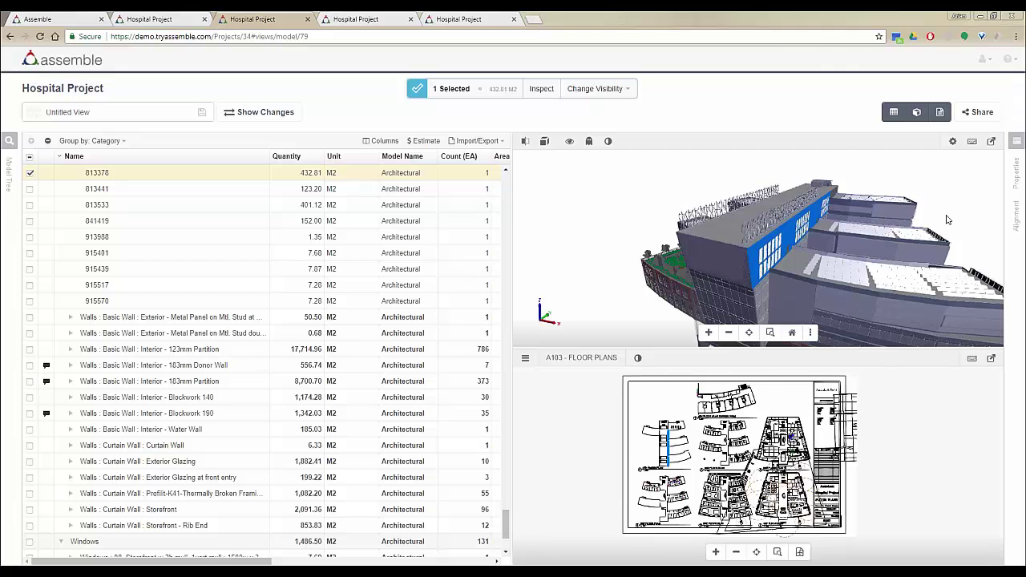
Pop the 3D viewer out into its own window, move it, and return it to the main window.
{"action": "left_click", "coordinate": [991, 142]}
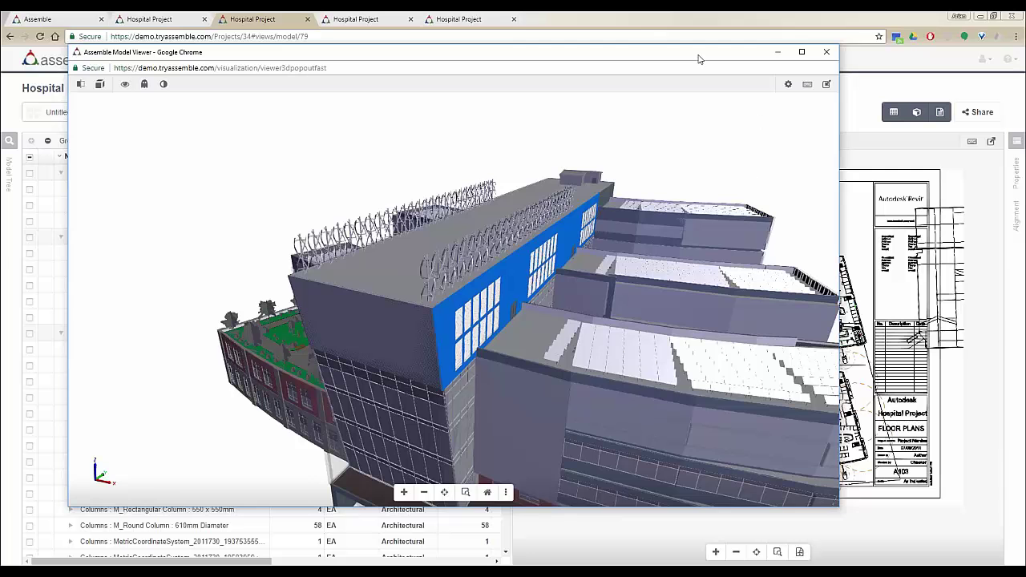
{"action": "left_click_drag", "start_coordinate": [691, 56], "coordinate": [639, 56]}
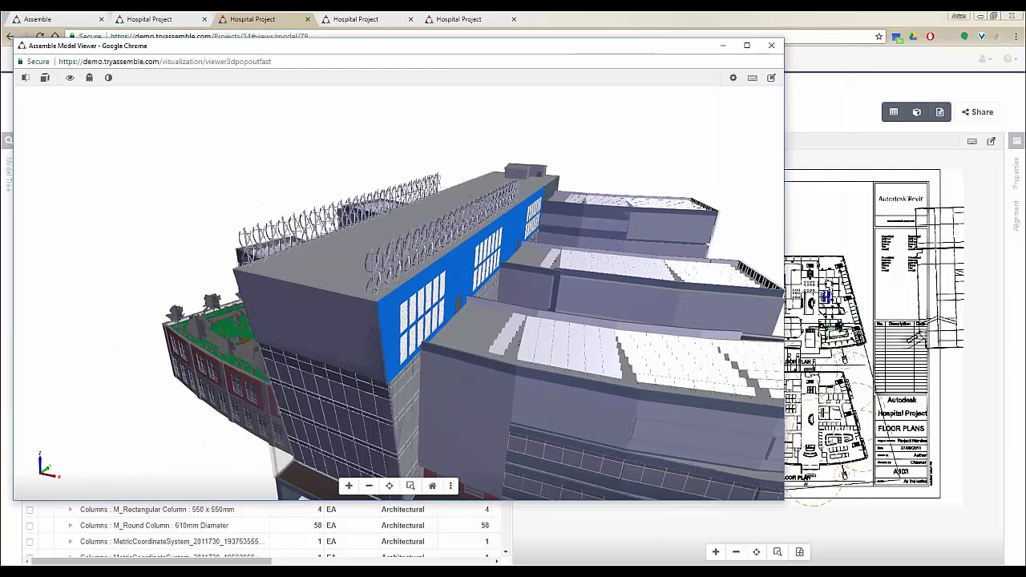
{"action": "left_click", "coordinate": [773, 83]}
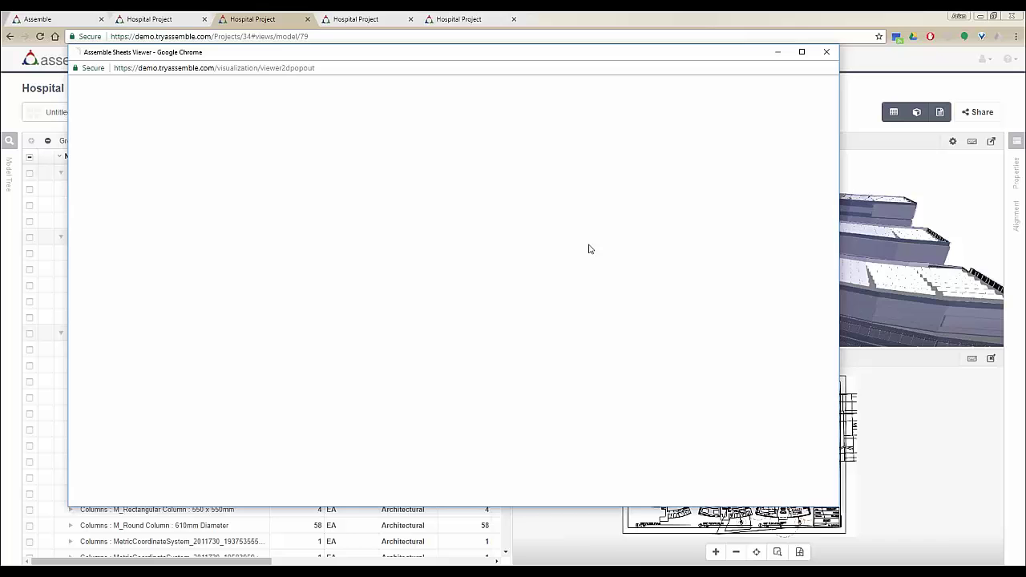
Dock the A103 sheet viewer back into the main window and orbit the model to a new angle.
{"action": "scroll", "coordinate": [403, 277], "scroll_direction": "up", "scroll_amount": 1}
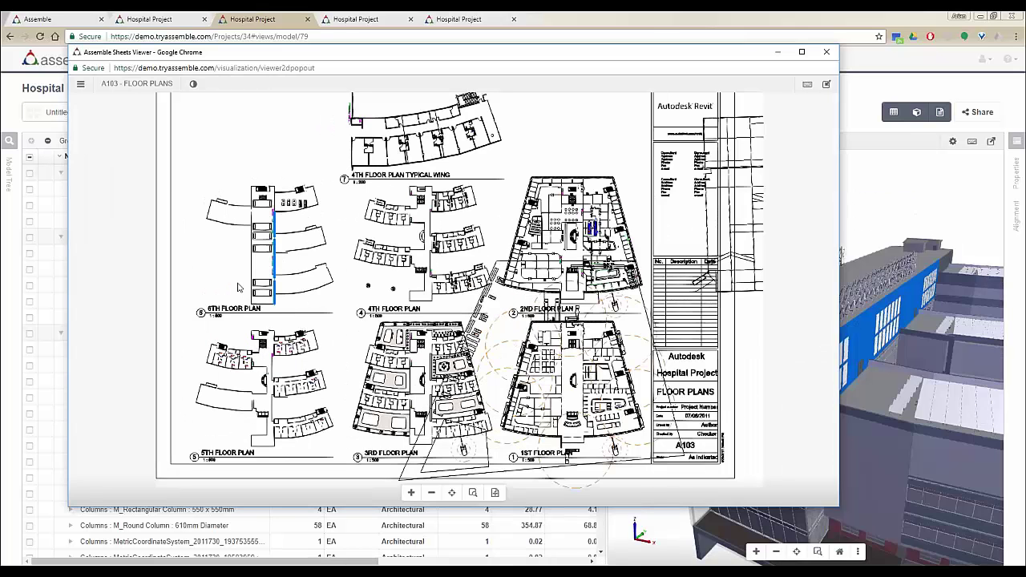
{"action": "left_click", "coordinate": [826, 51]}
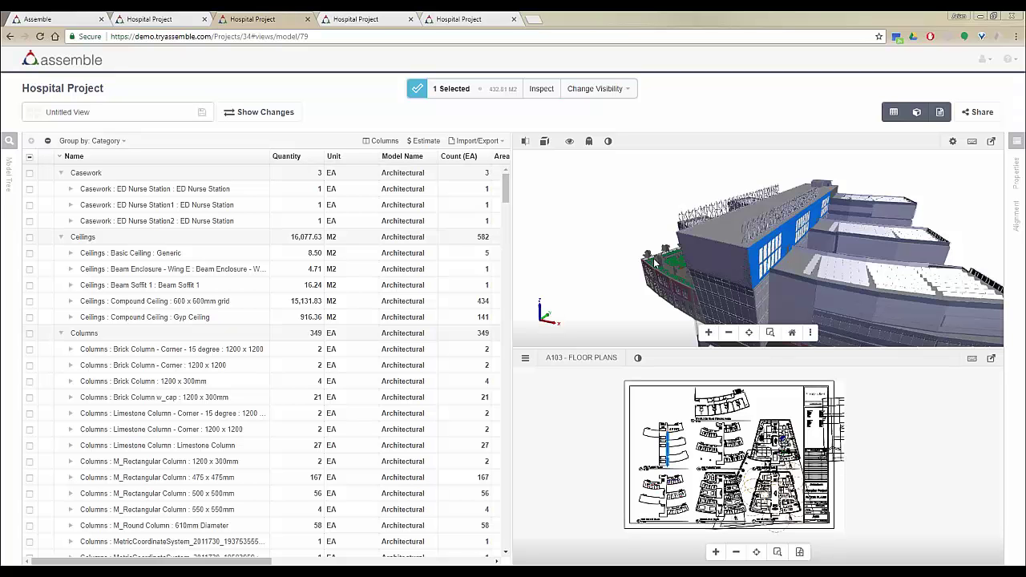
{"action": "left_click_drag", "start_coordinate": [650, 221], "coordinate": [832, 297]}
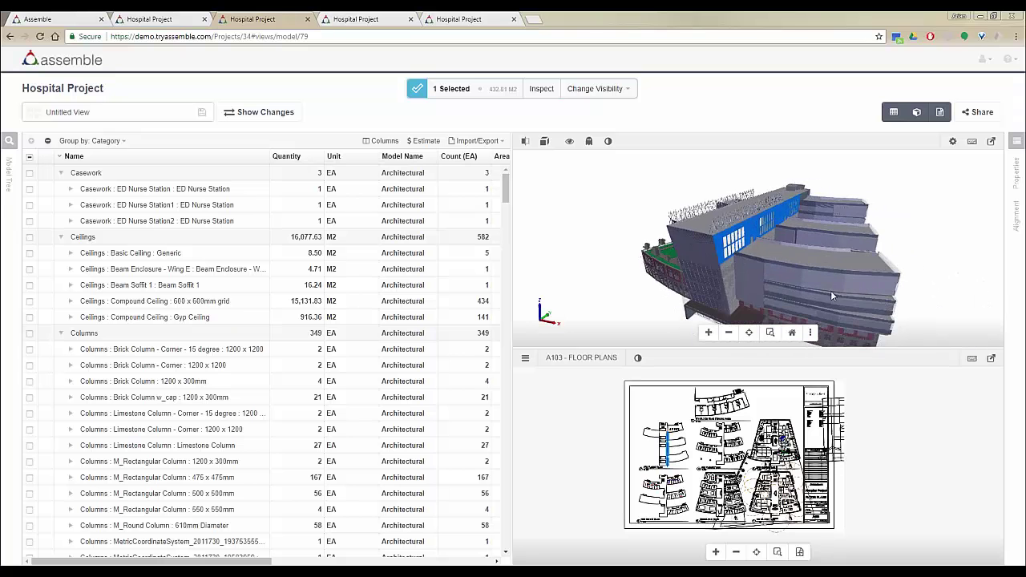